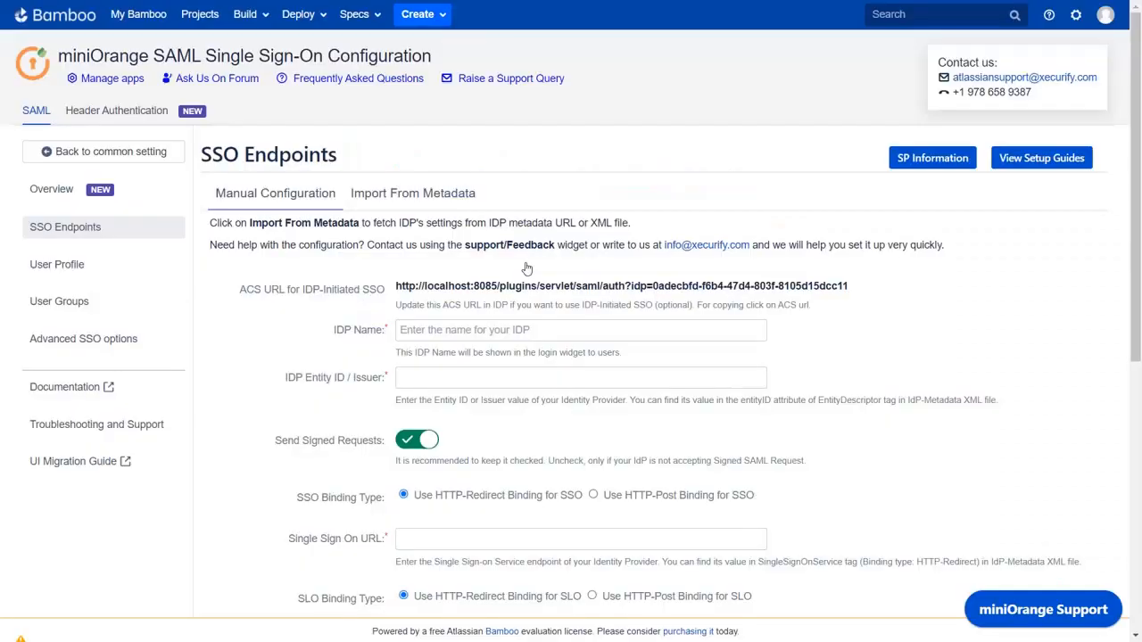
pyautogui.scroll(-3, 527, 269)
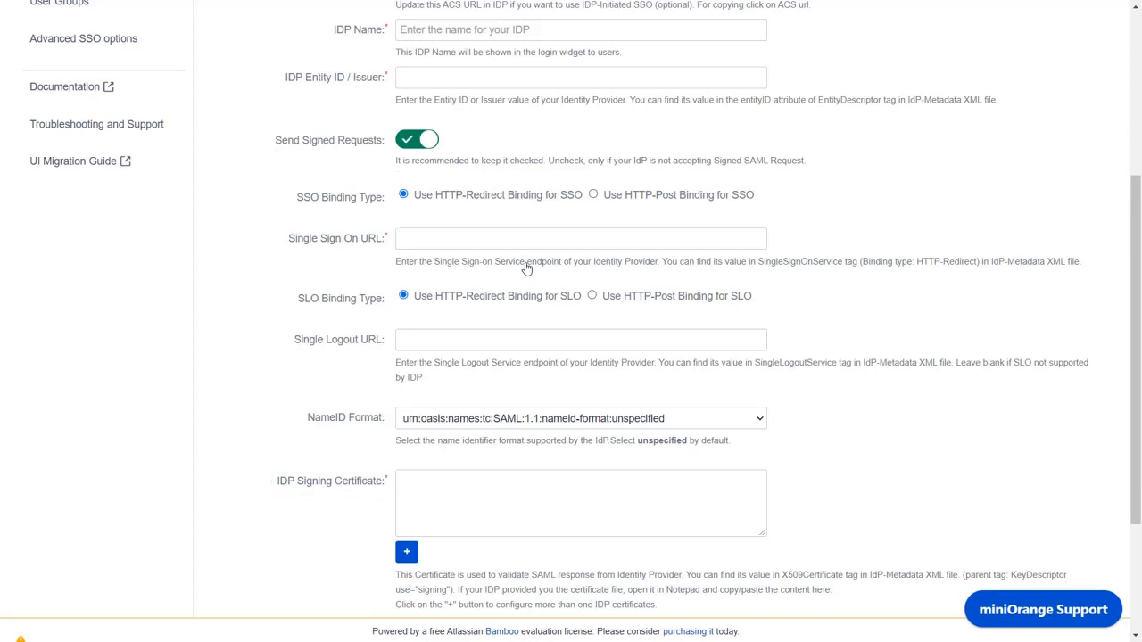
pyautogui.scroll(3, 526, 267)
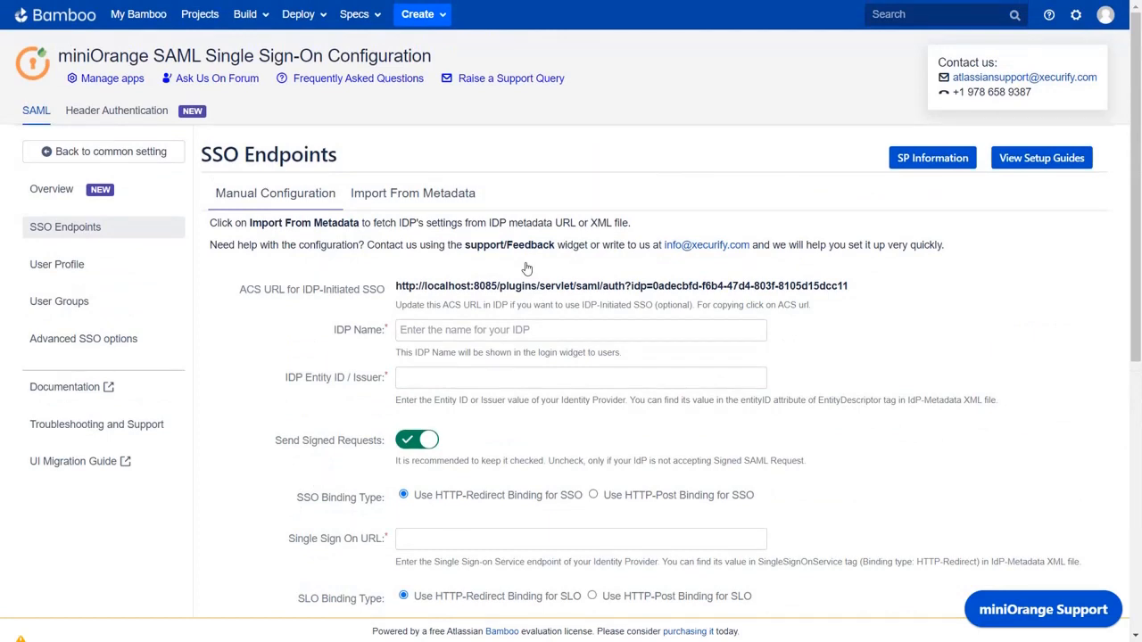
# Look over the Import From Metadata form and Bamboo's SP Information, then return to common settings
pyautogui.click(444, 198)
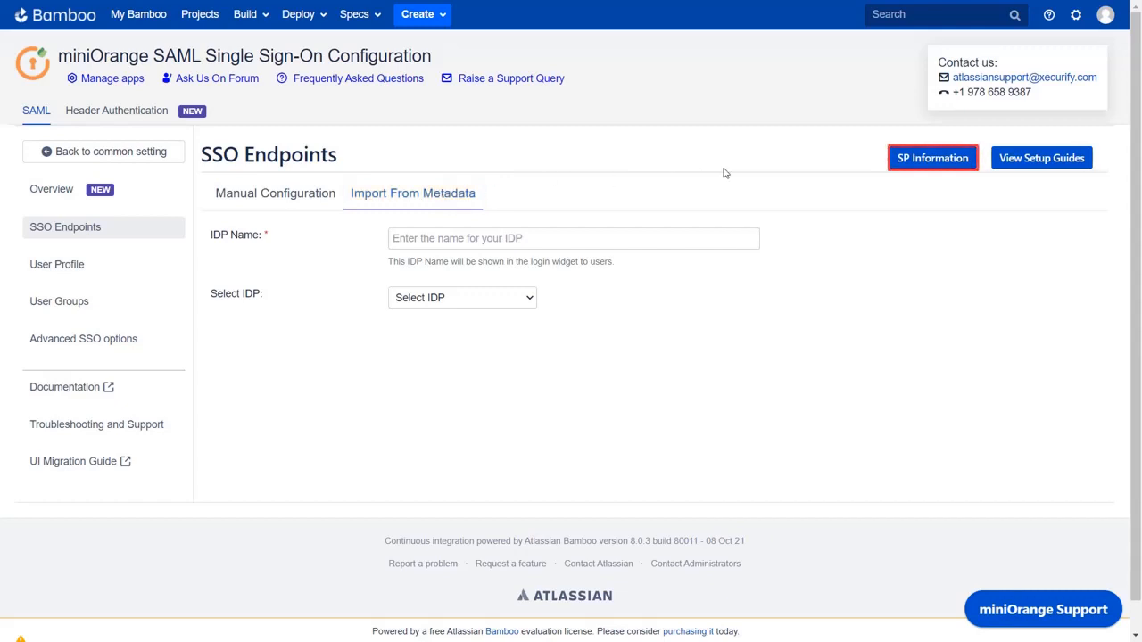
pyautogui.click(906, 169)
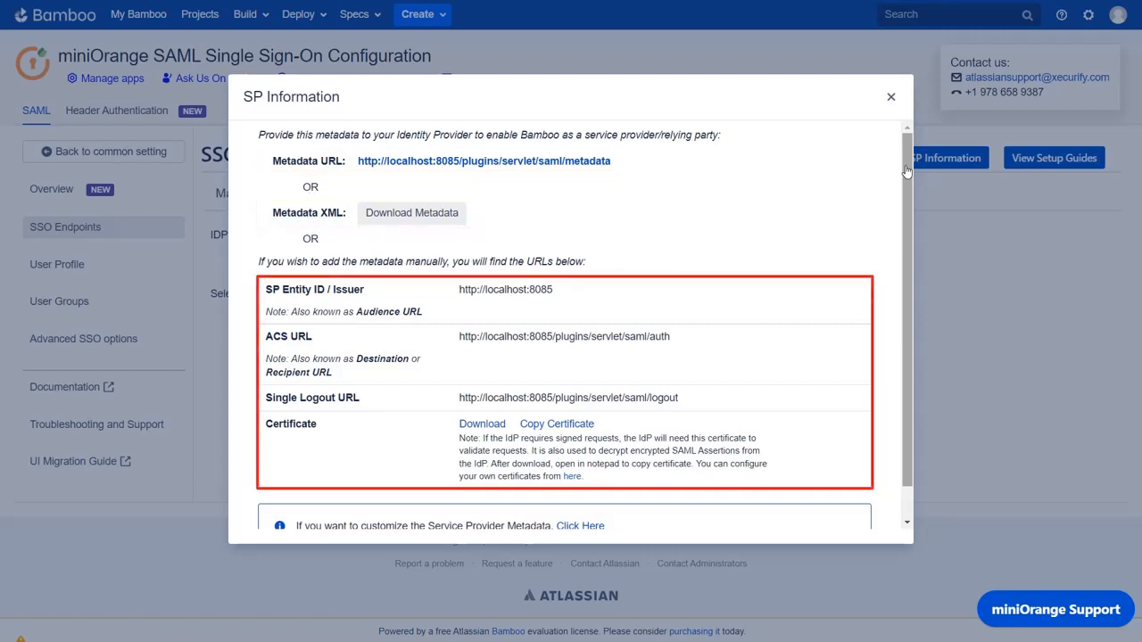
pyautogui.click(891, 98)
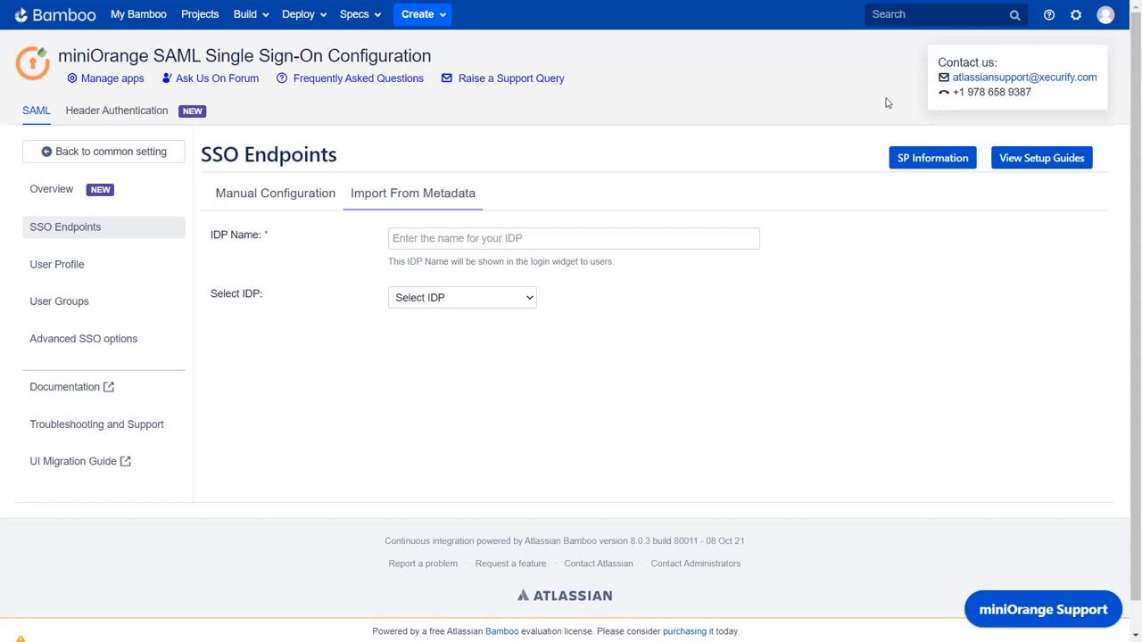
pyautogui.click(159, 161)
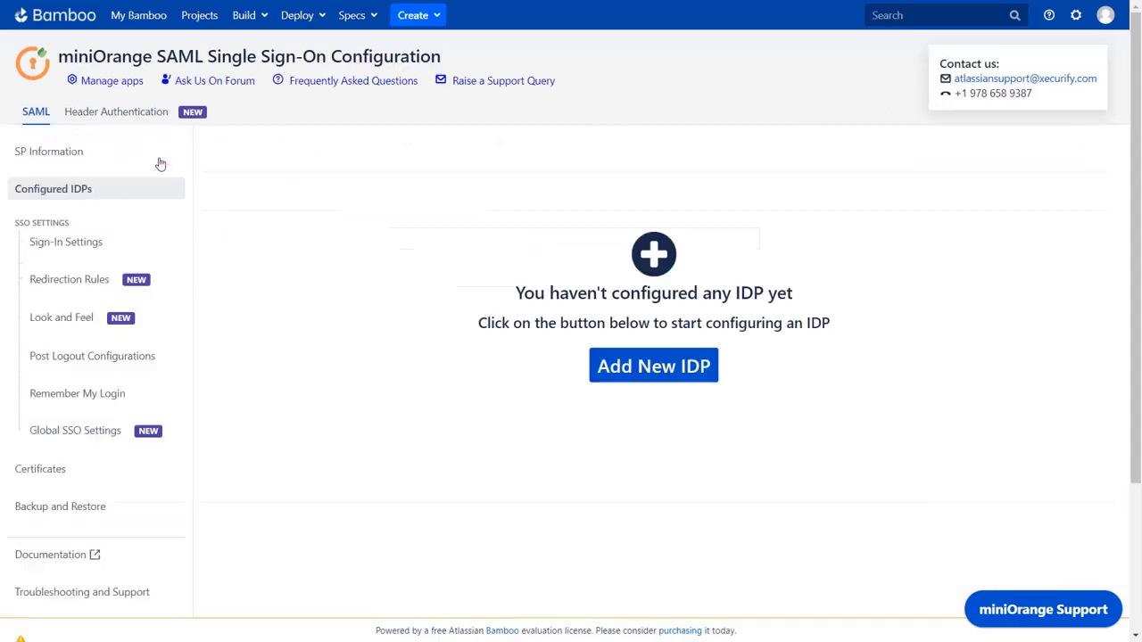
# Add a new IdP through Quick Setup as a Custom IDP
pyautogui.click(617, 362)
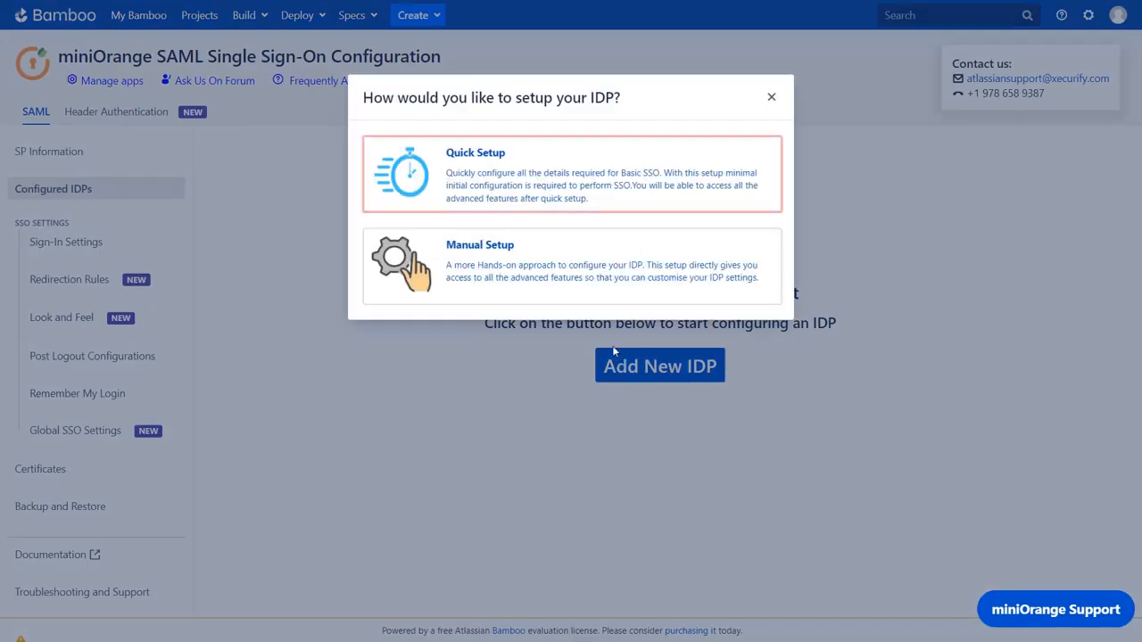
pyautogui.click(566, 203)
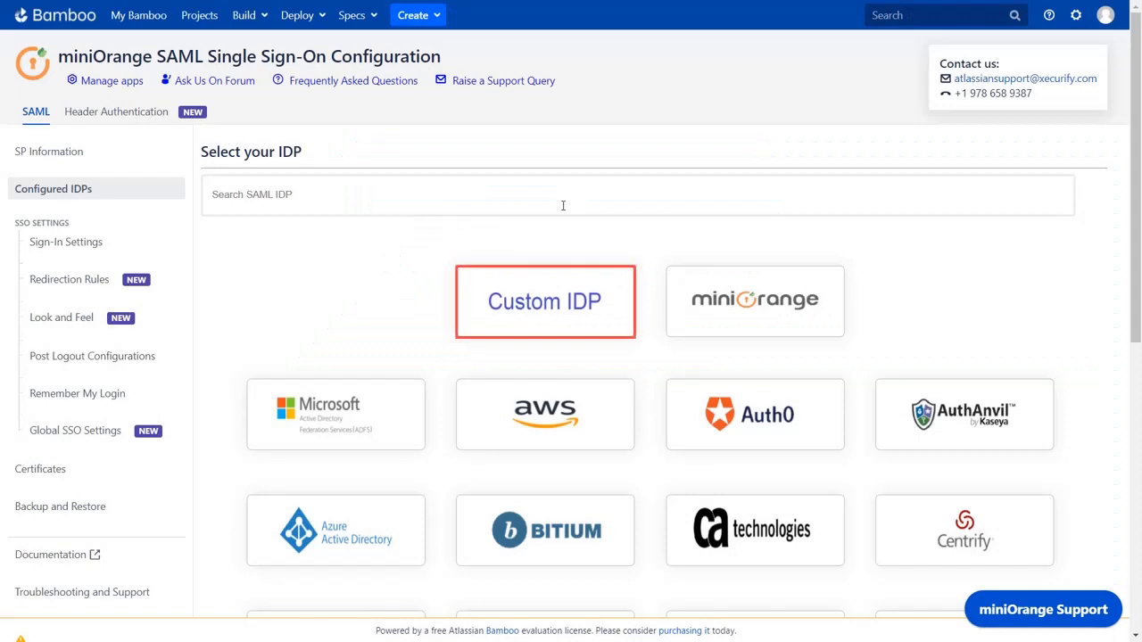
pyautogui.click(535, 296)
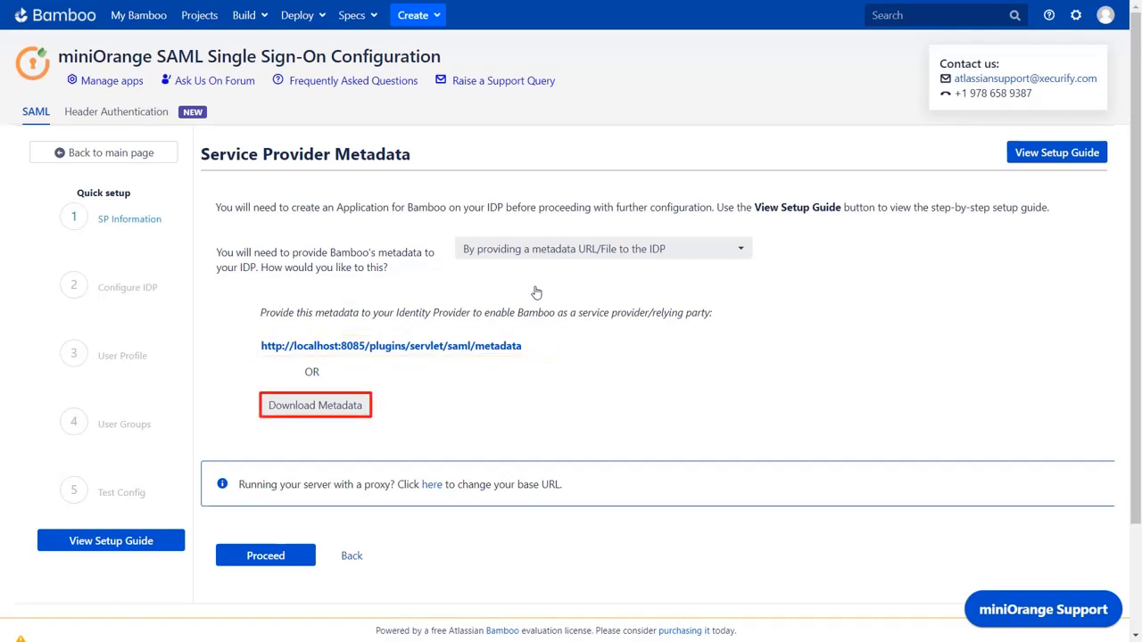
# Choose 'By manually configuring the metadata on your IDP' and open the setup guide
pyautogui.click(548, 261)
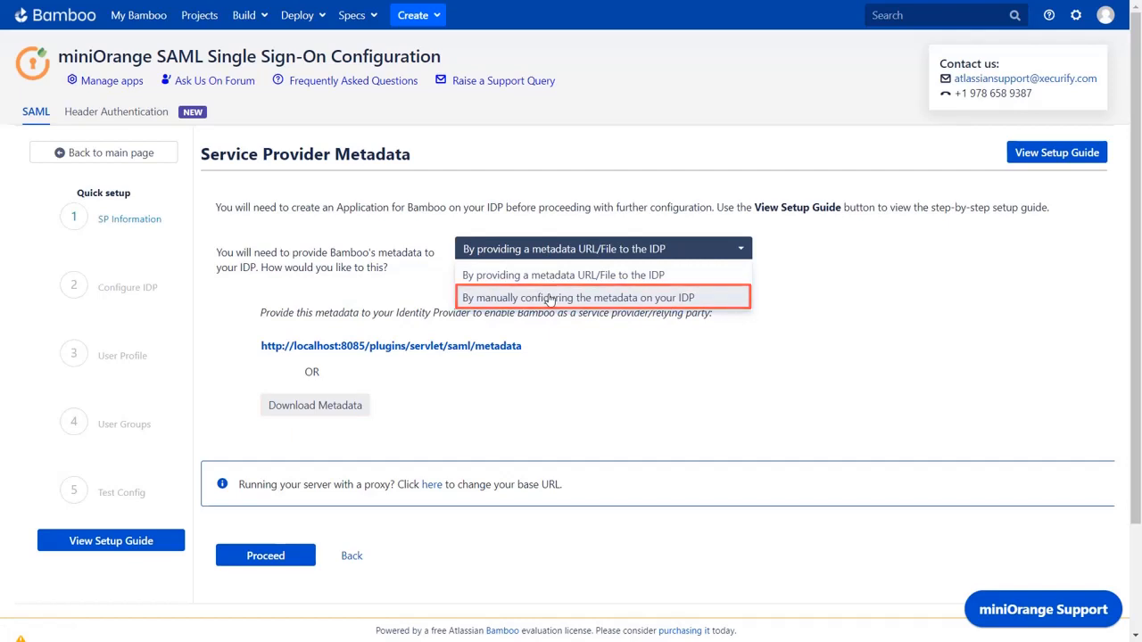
pyautogui.click(551, 299)
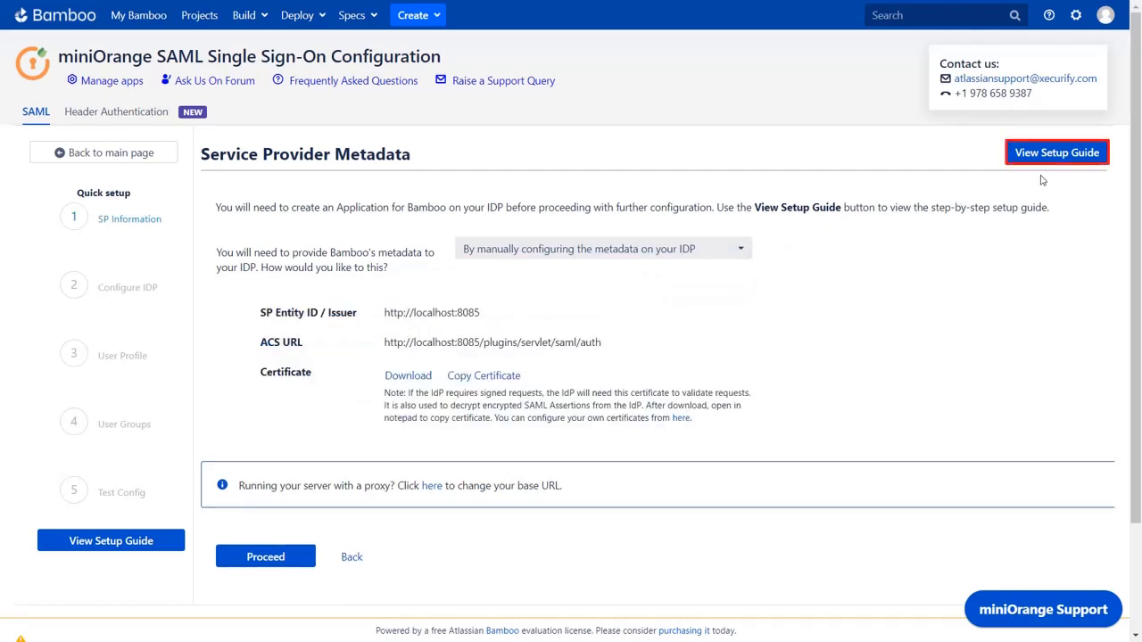
pyautogui.click(1056, 152)
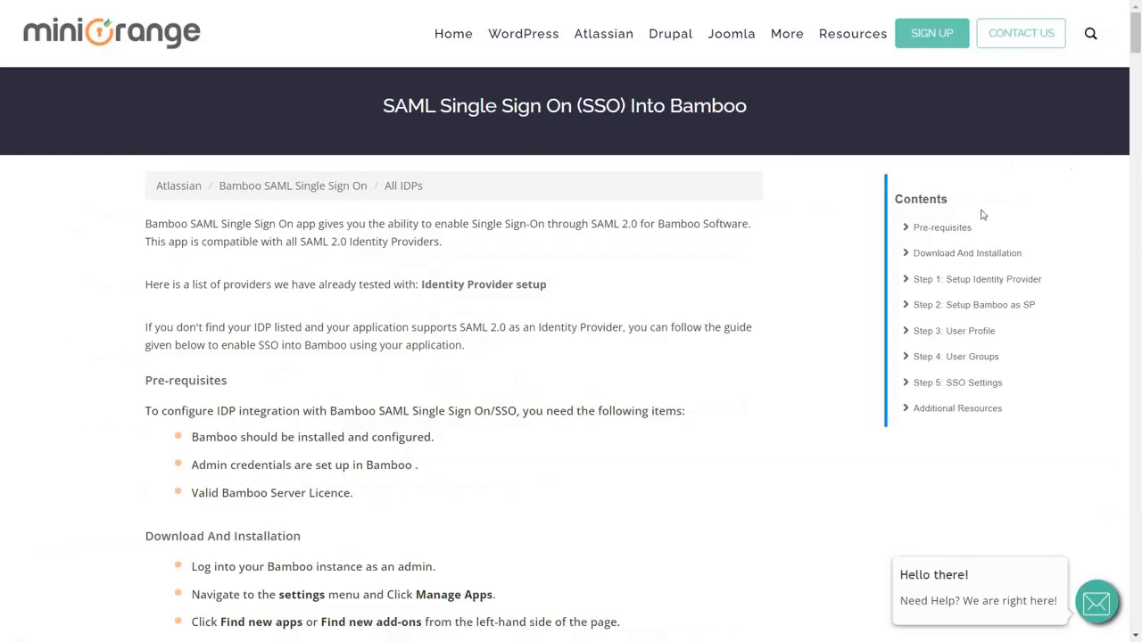
# Scroll the miniOrange setup guide down to the Identity Provider steps
pyautogui.scroll(-10, 836, 321)
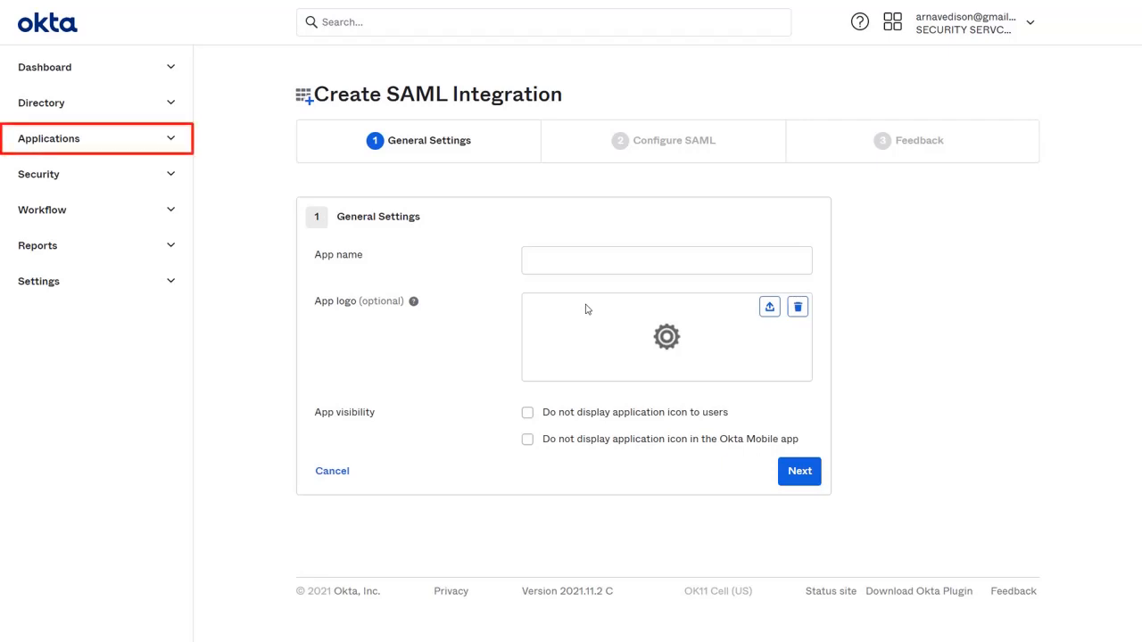
# Name the Okta SAML app 'Bamboo SAML' and advance to the Configure SAML step
pyautogui.click(586, 262)
pyautogui.write('Bam')
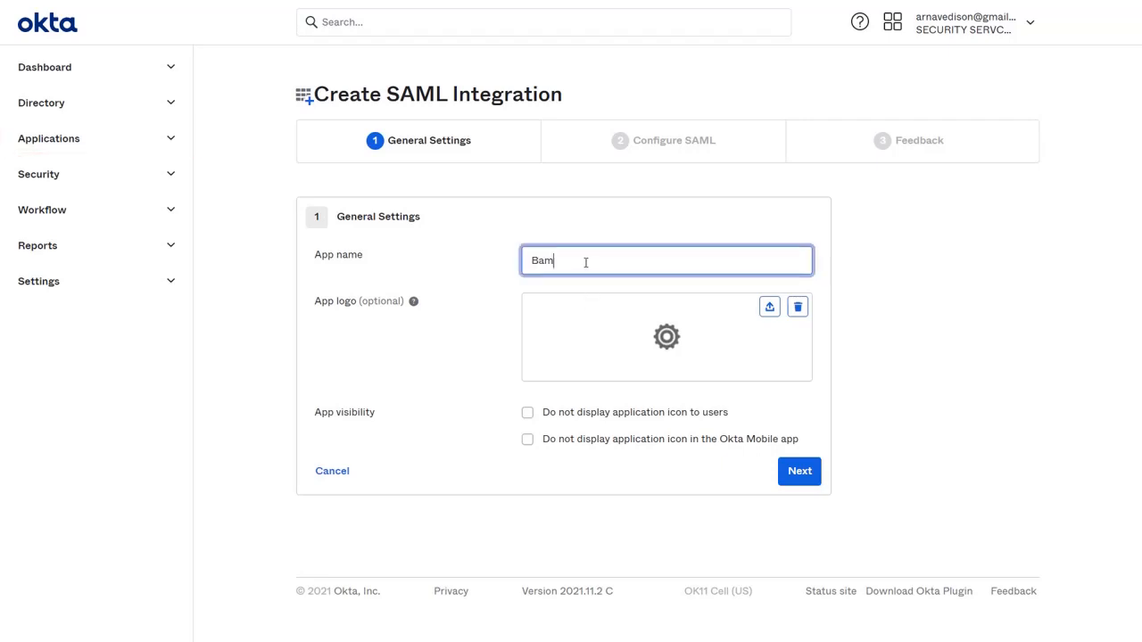
pyautogui.write('boo SAML')
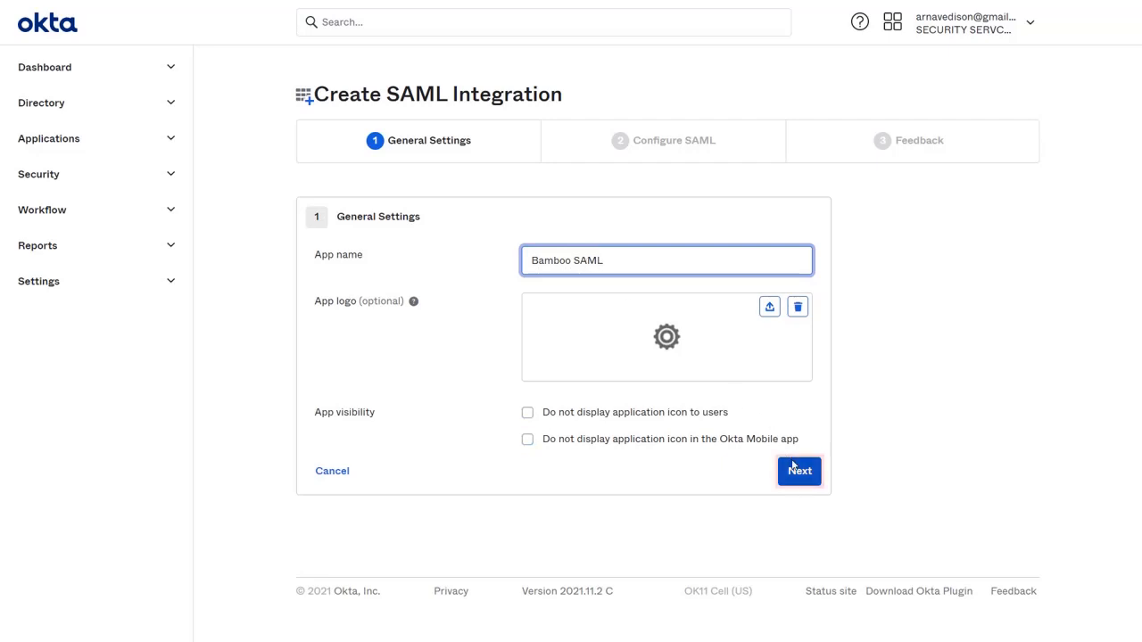
pyautogui.click(794, 470)
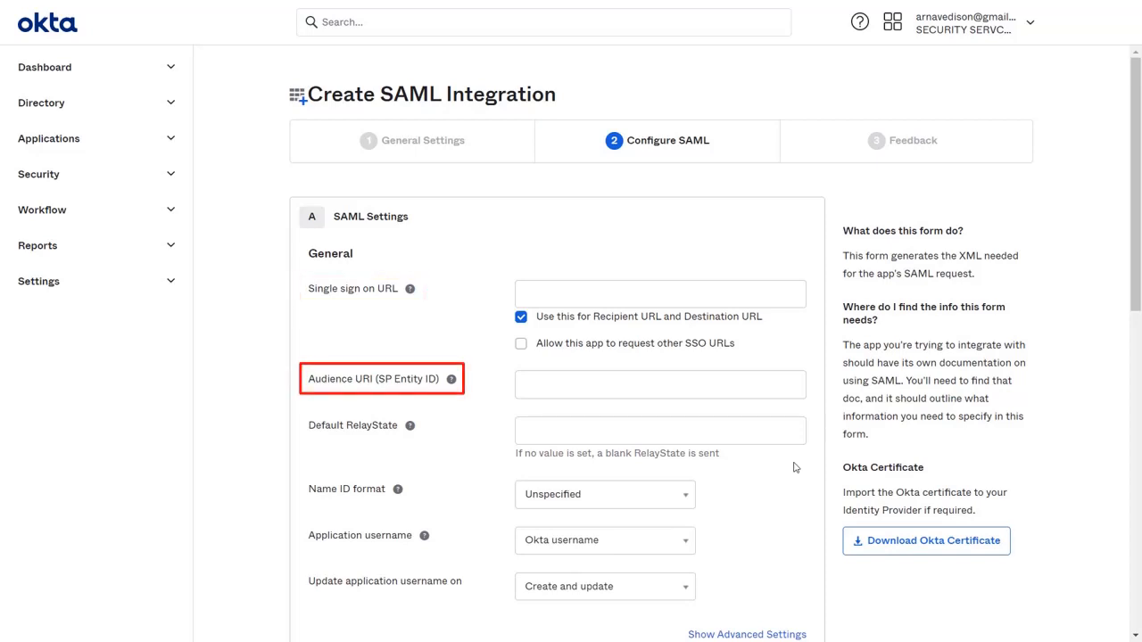
# Copy Bamboo's ACS URL into Okta's Single sign on URL field
pyautogui.hotkey('ctrl', 'Tab')
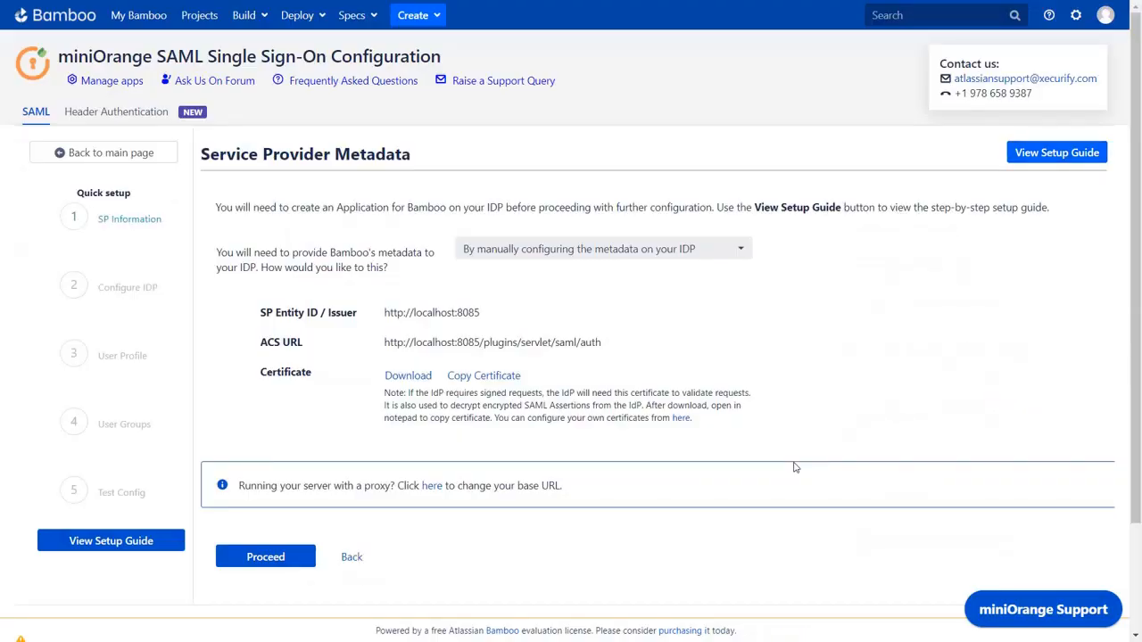
pyautogui.click(600, 348)
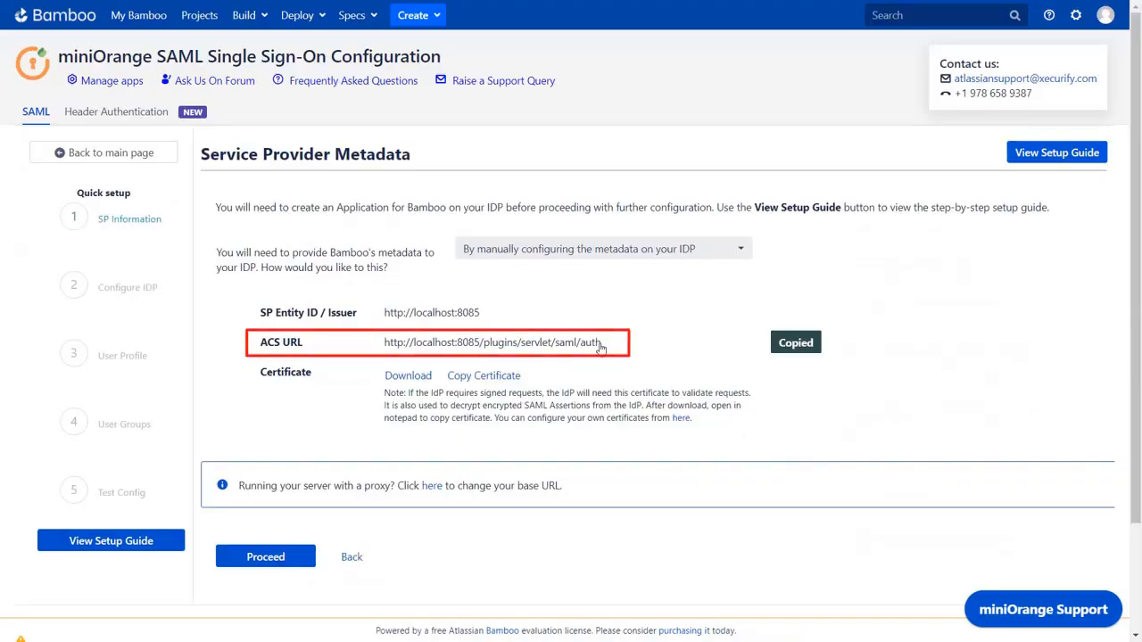
pyautogui.hotkey('ctrl', 'Tab')
pyautogui.click(601, 294)
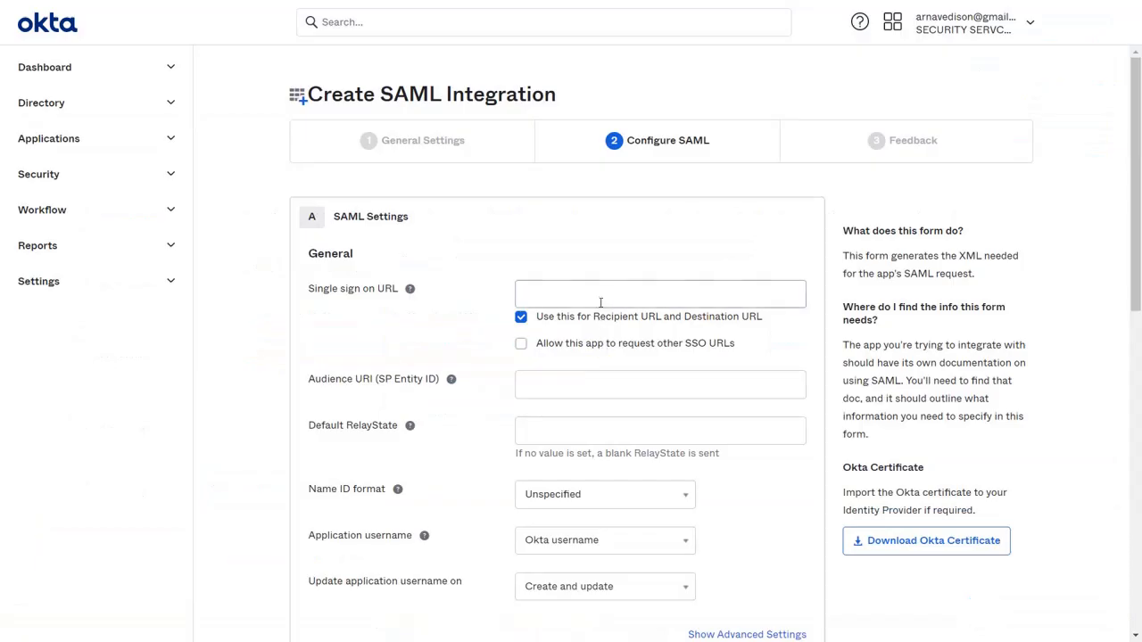
pyautogui.hotkey('ctrl', 'v')
pyautogui.hotkey('ctrl', 'Tab')
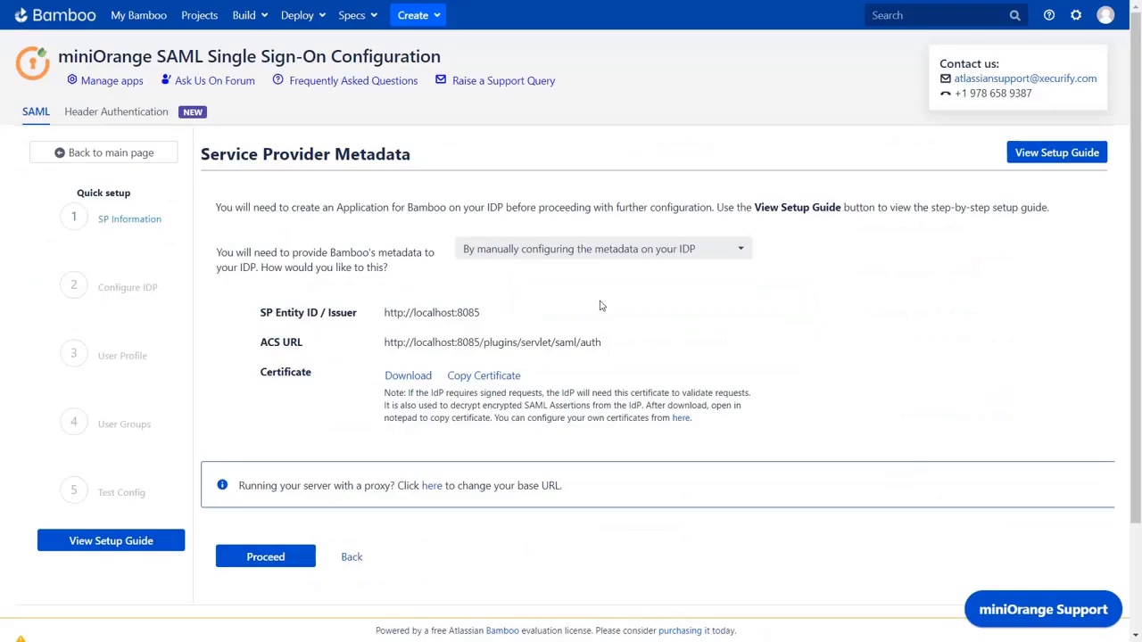
pyautogui.click(476, 314)
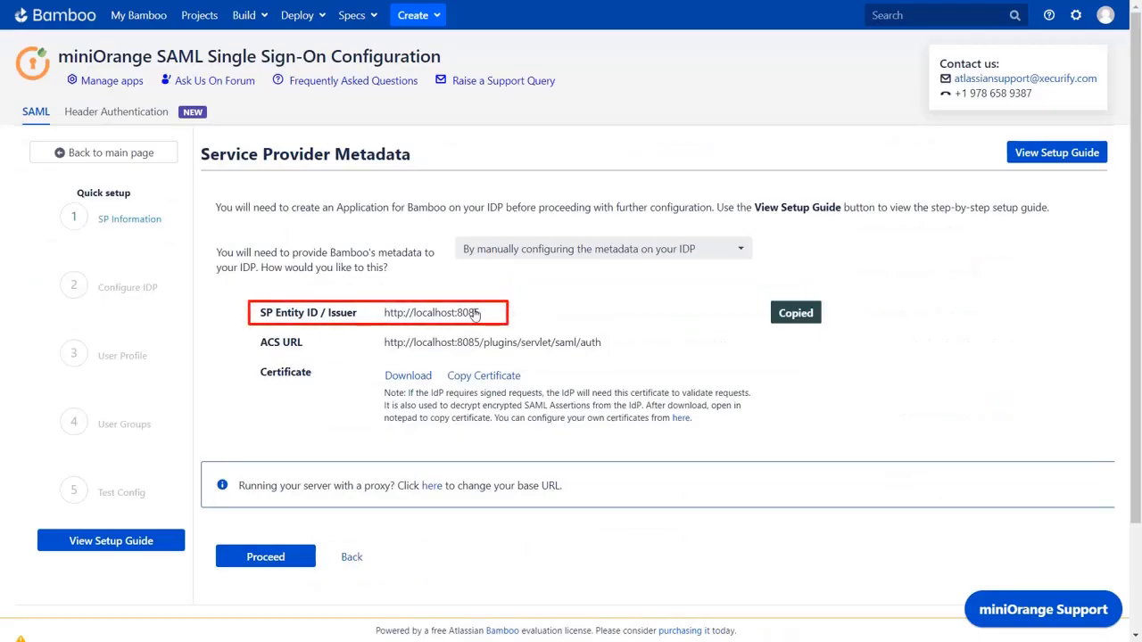
pyautogui.hotkey('ctrl', 'Tab')
pyautogui.click(533, 381)
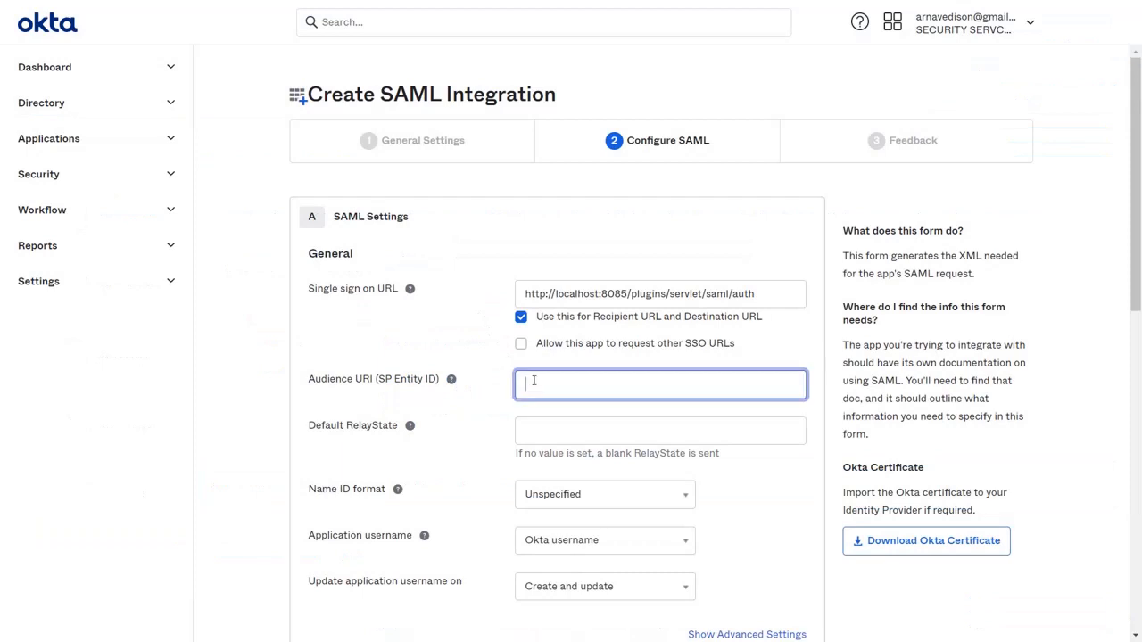
pyautogui.hotkey('ctrl', 'v')
pyautogui.scroll(-10, 553, 392)
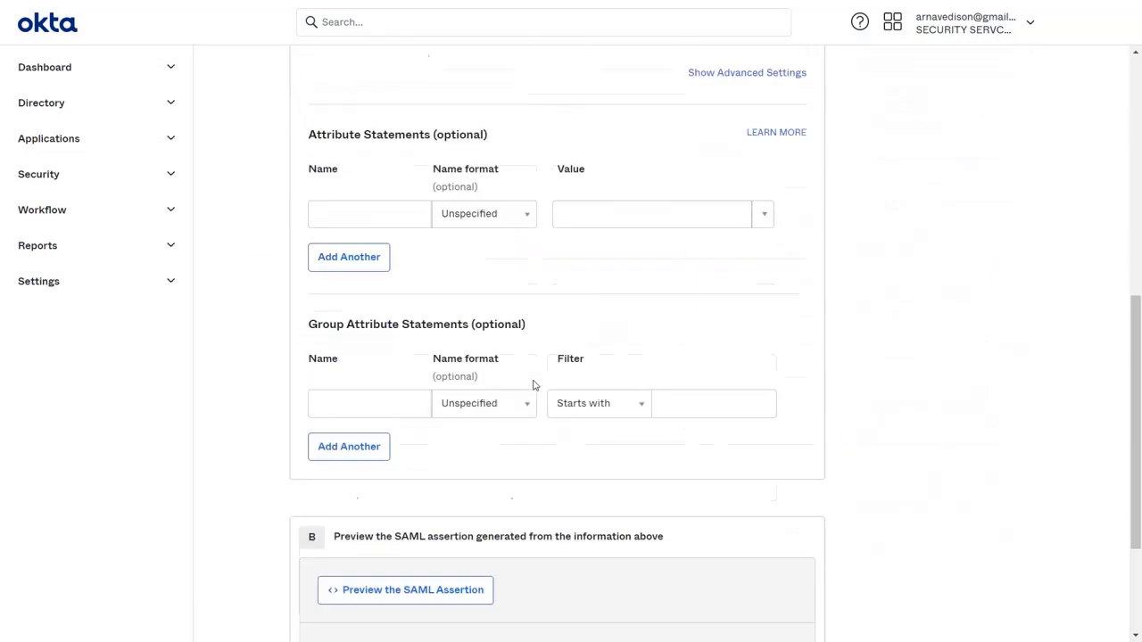
pyautogui.click(794, 519)
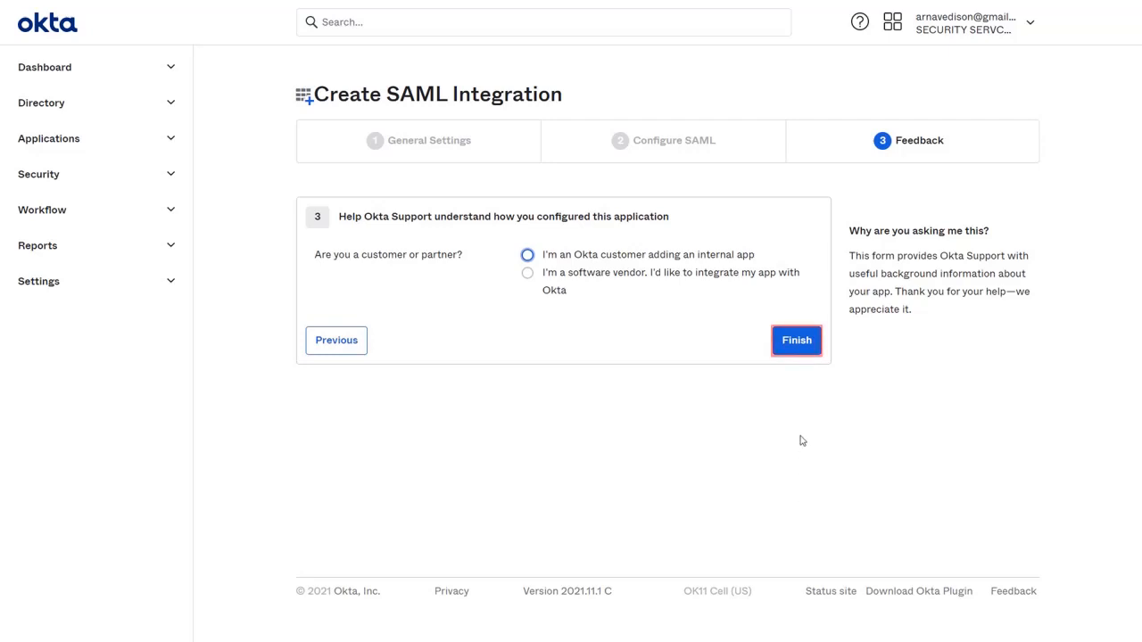
pyautogui.click(808, 347)
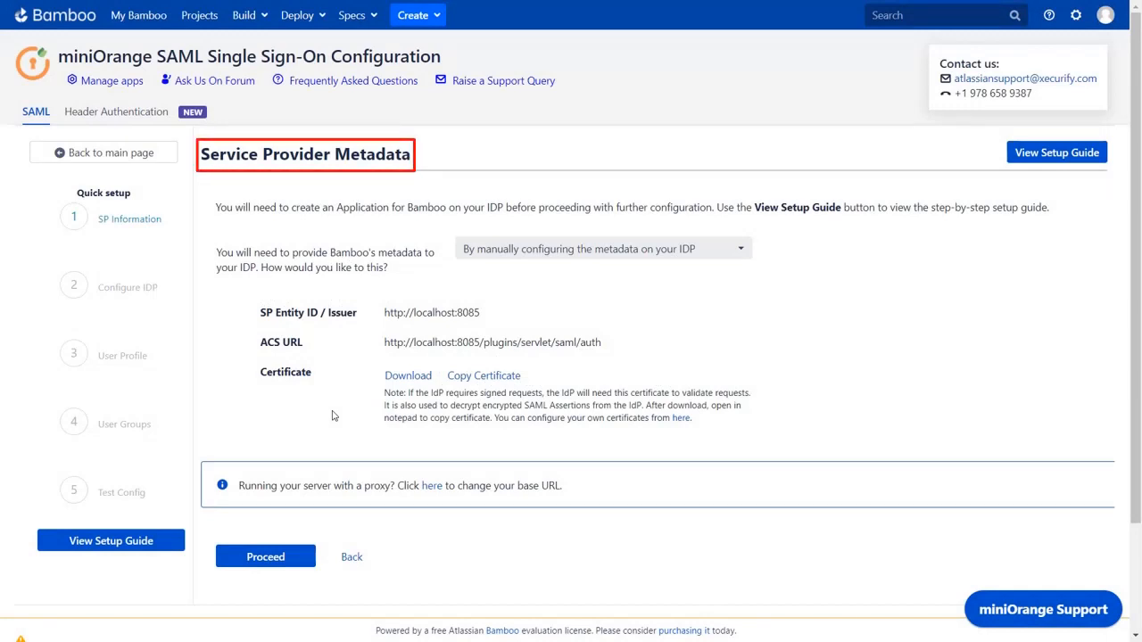
# Name the custom IdP 'Okta' and choose 'I have the metadata URL for my IDP'
pyautogui.click(256, 557)
pyautogui.click(569, 288)
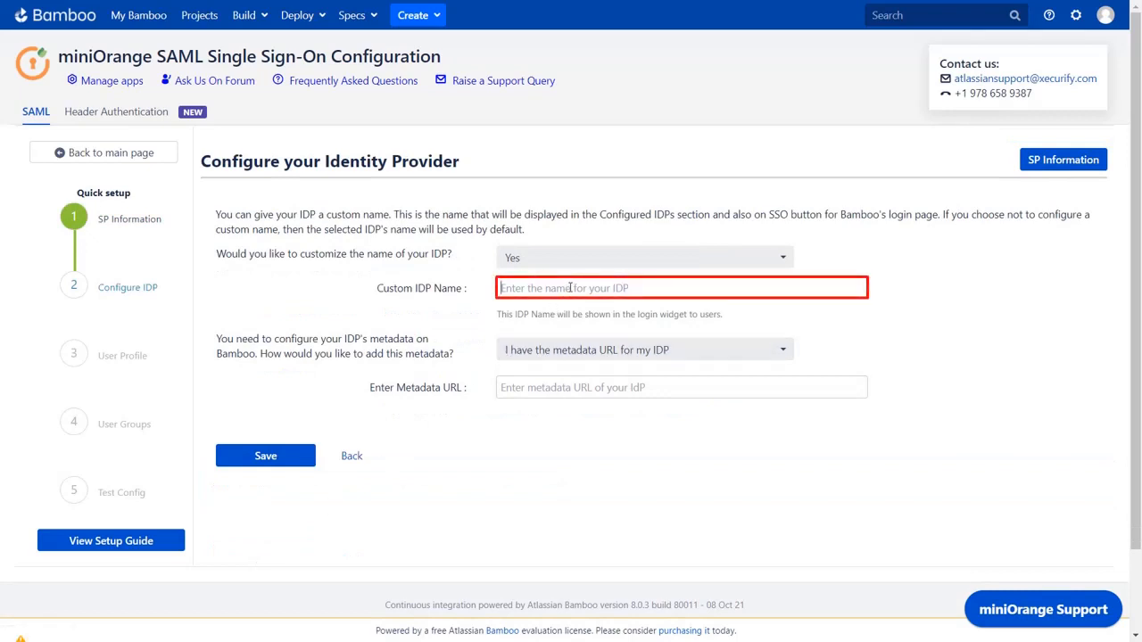
pyautogui.write('Okta')
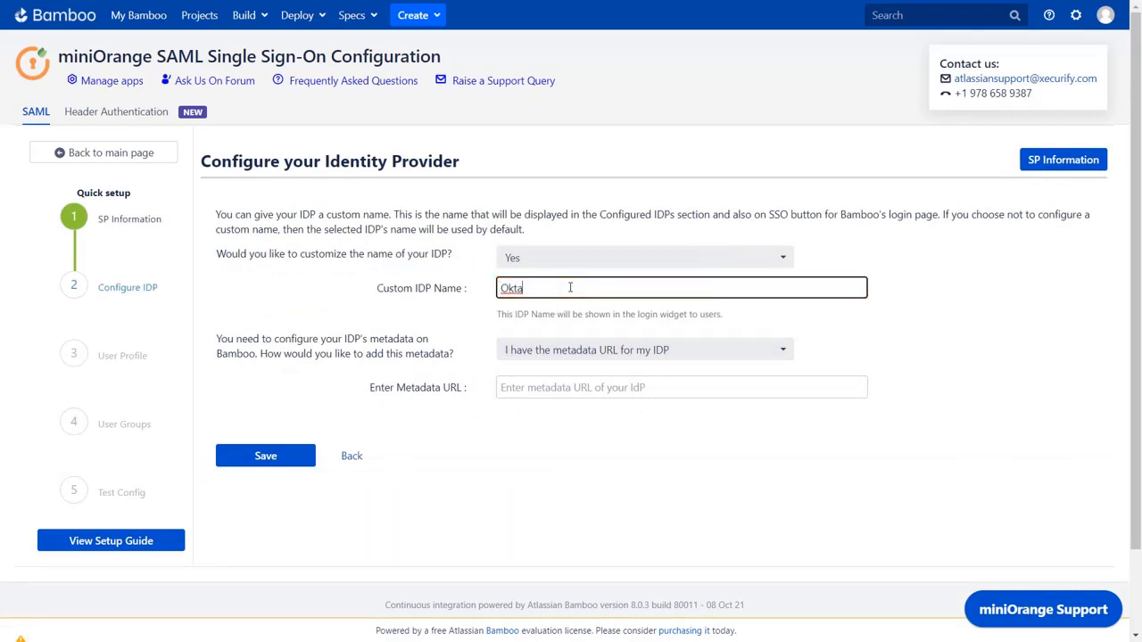
pyautogui.click(595, 351)
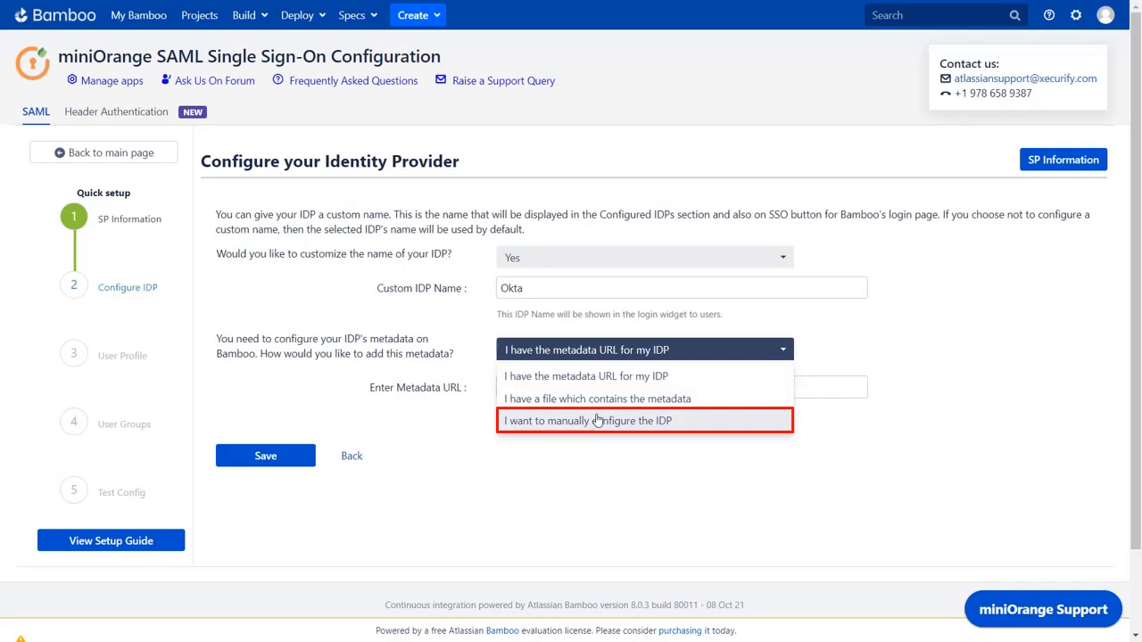
pyautogui.click(589, 376)
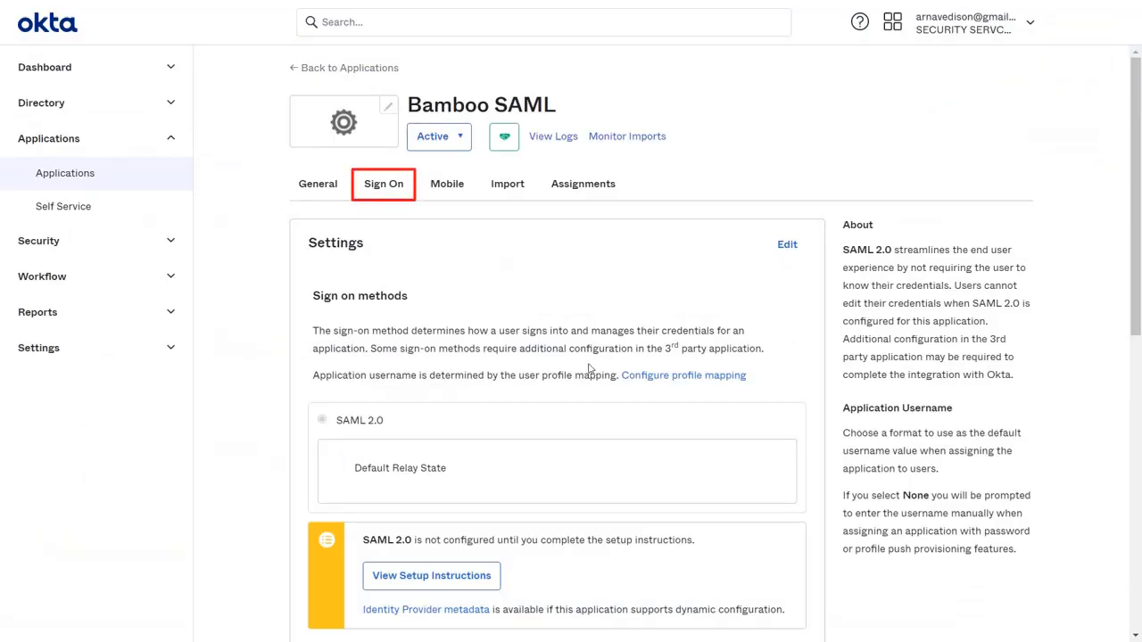
# Open the Bamboo SAML app's Identity Provider metadata in Okta and copy its URL
pyautogui.scroll(-3, 588, 369)
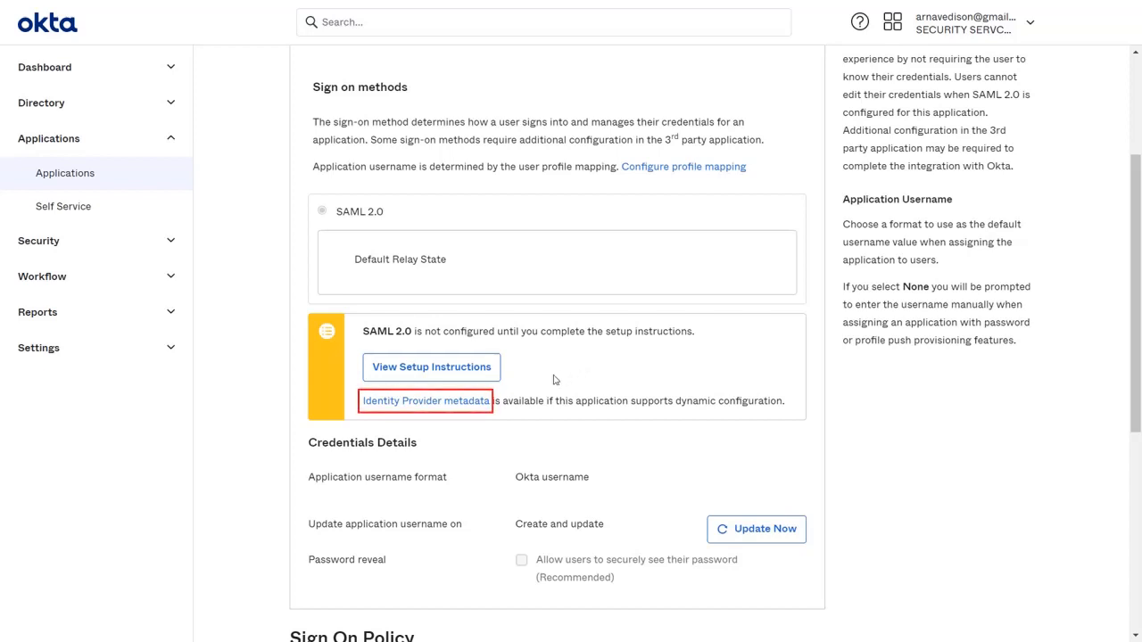
pyautogui.click(482, 403)
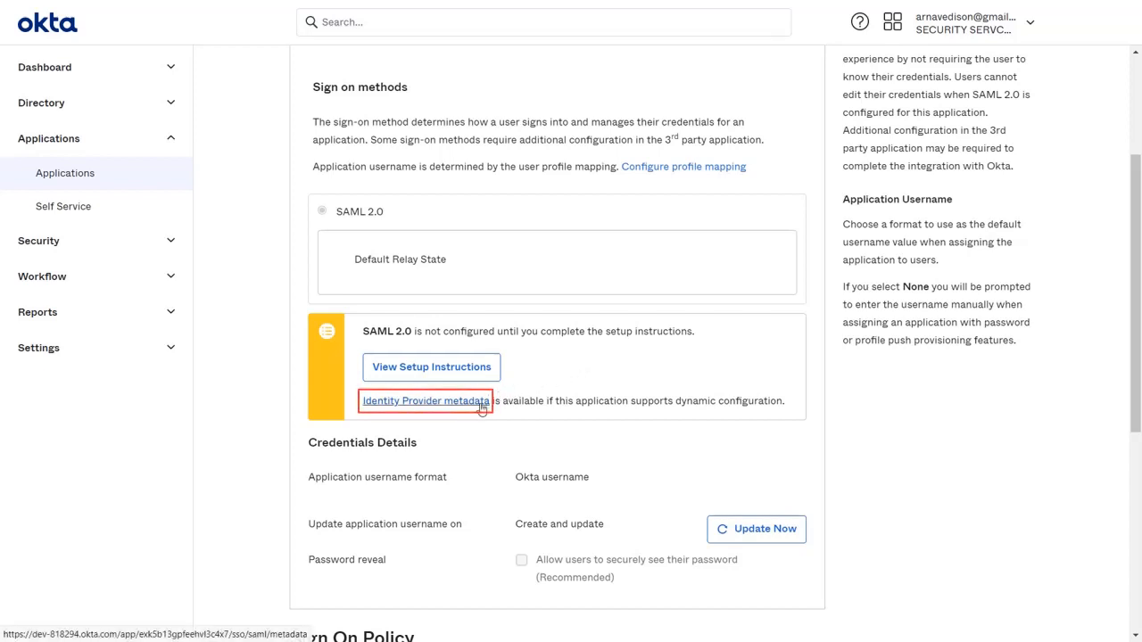
pyautogui.moveTo(140, 38); pyautogui.dragTo(496, 39)
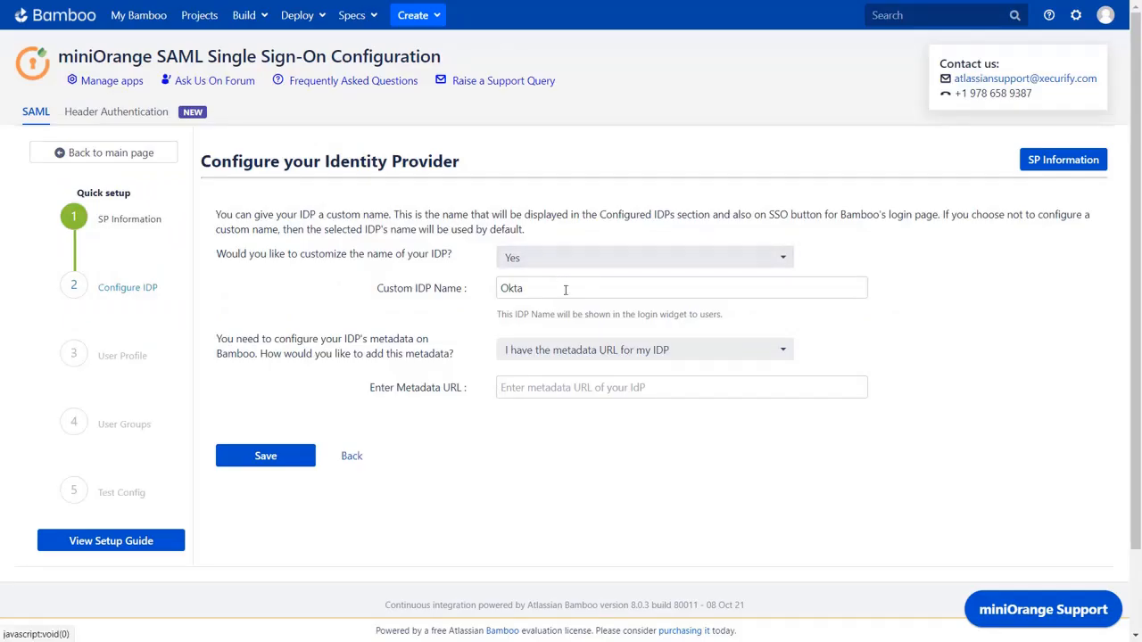
# Save the Okta metadata URL in Bamboo and copy the Test and Get Attributes URL
pyautogui.click(589, 387)
pyautogui.hotkey('ctrl', 'v')
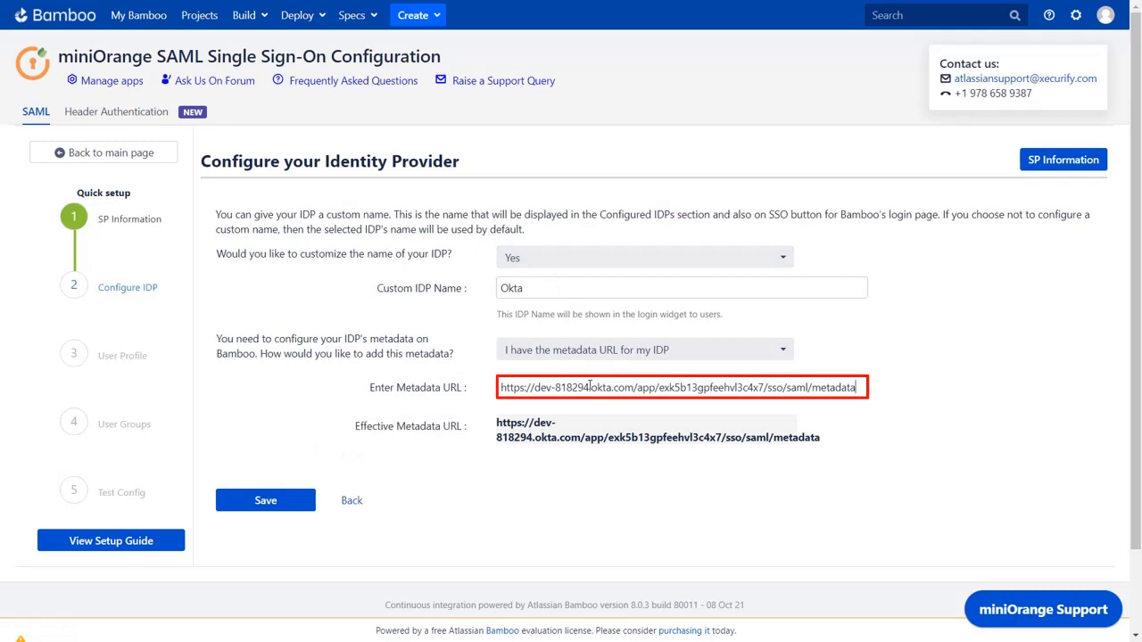
pyautogui.click(300, 500)
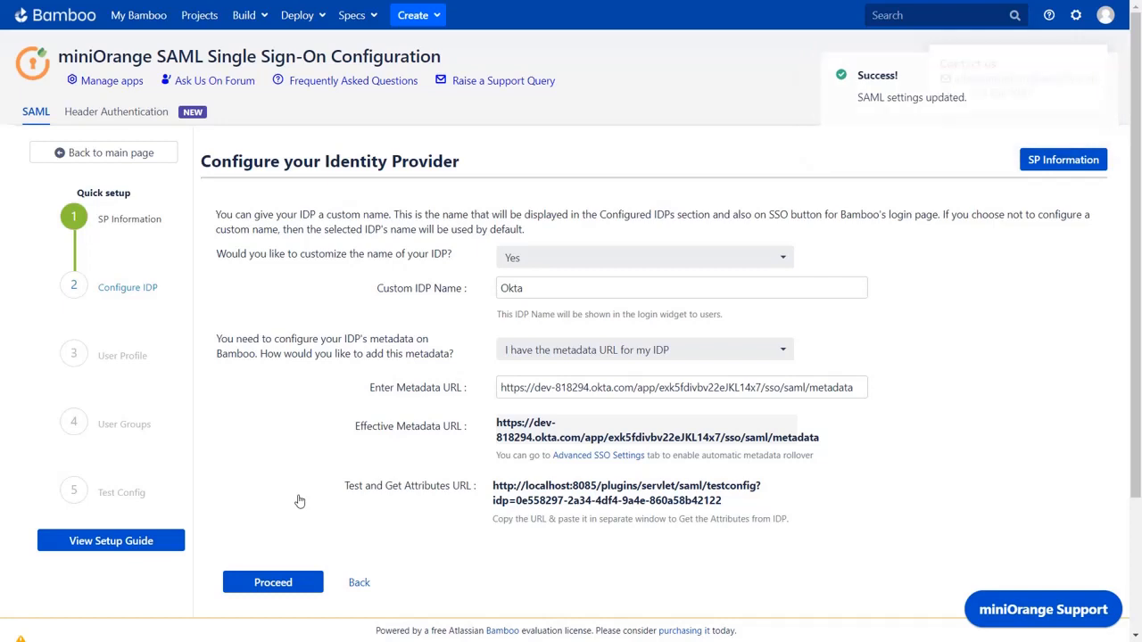
pyautogui.click(502, 500)
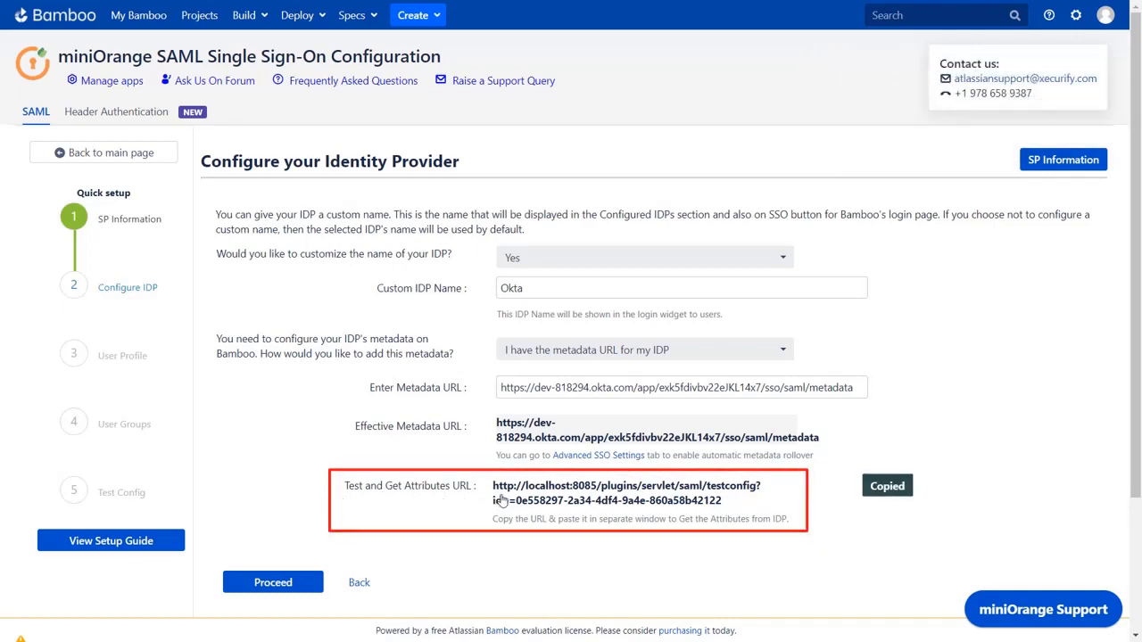
pyautogui.hotkey('ctrl', 'shift', 'n')
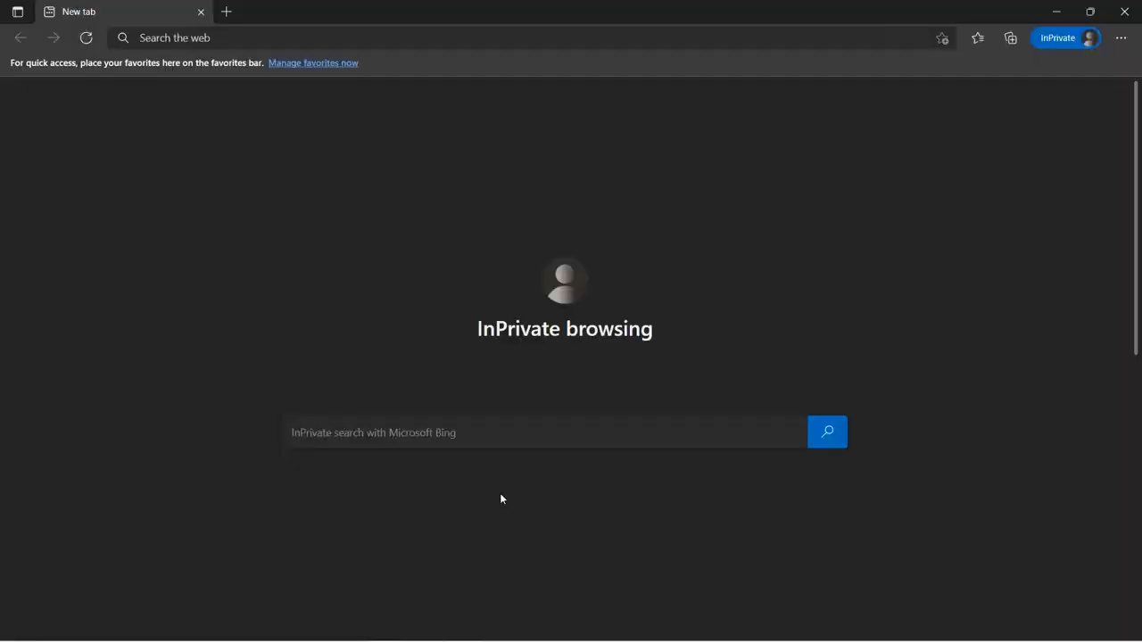
# Load the copied test URL in the InPrivate window
pyautogui.click(262, 40)
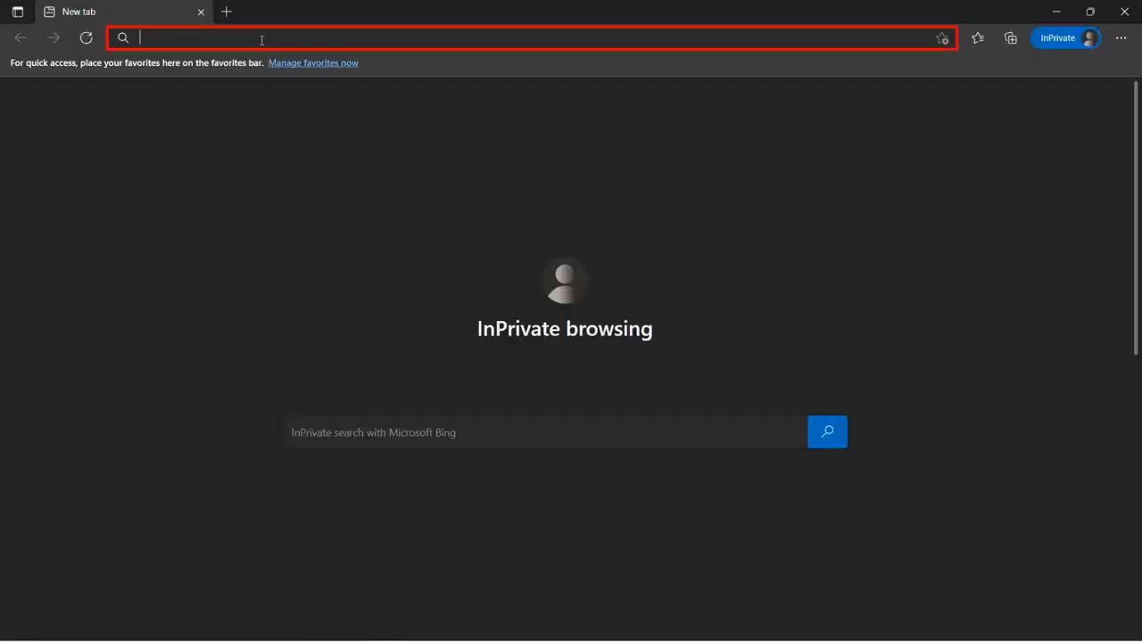
pyautogui.hotkey('ctrl', 'v')
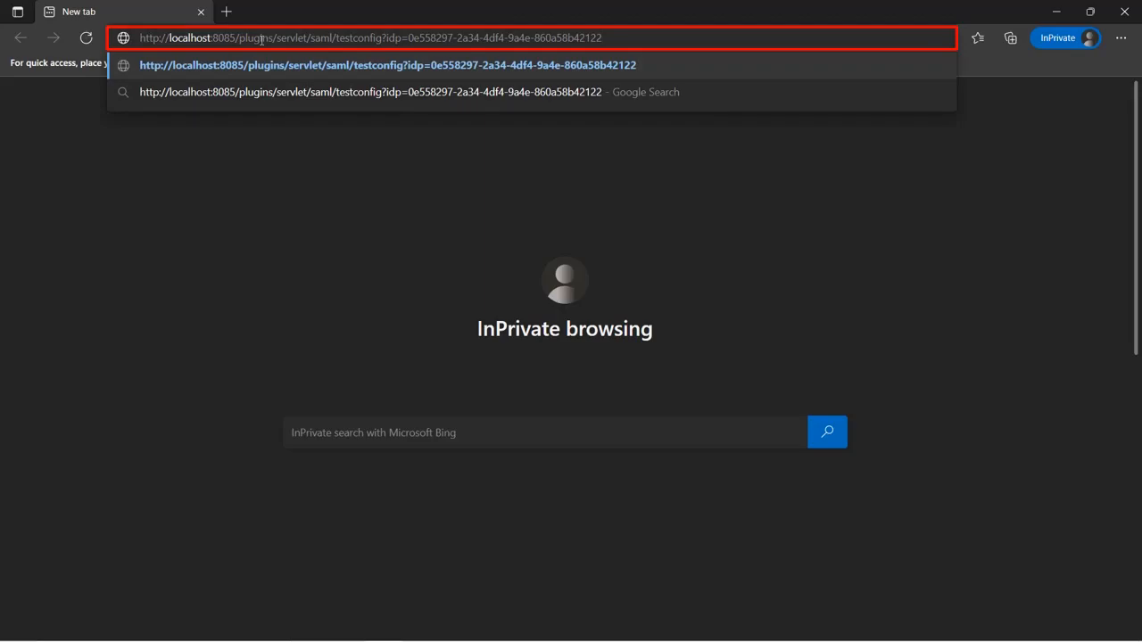
pyautogui.press('Return')
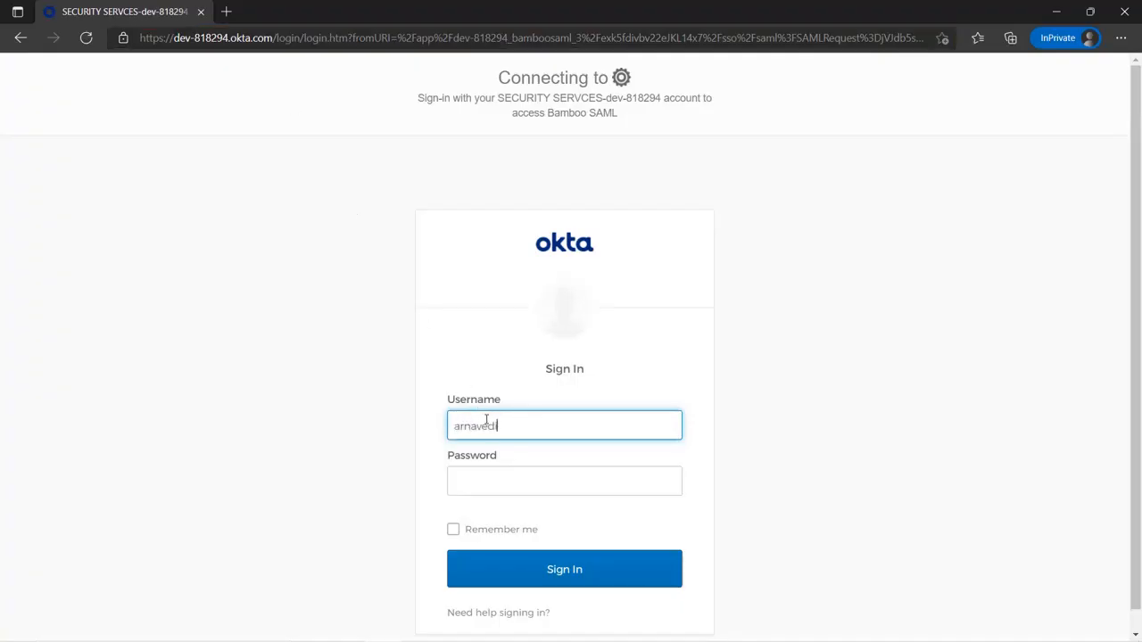
# Sign in to Okta with the account e-mail and password, then review the TEST SUCCESSFUL results
pyautogui.click(483, 474)
pyautogui.write('•••••••••••')
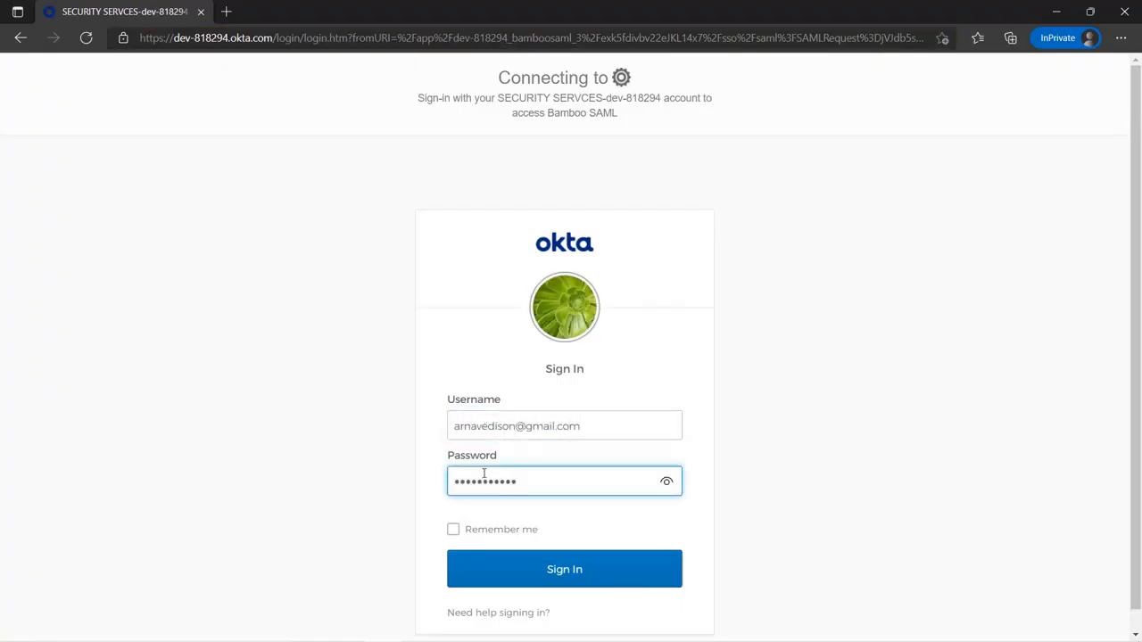
pyautogui.click(555, 568)
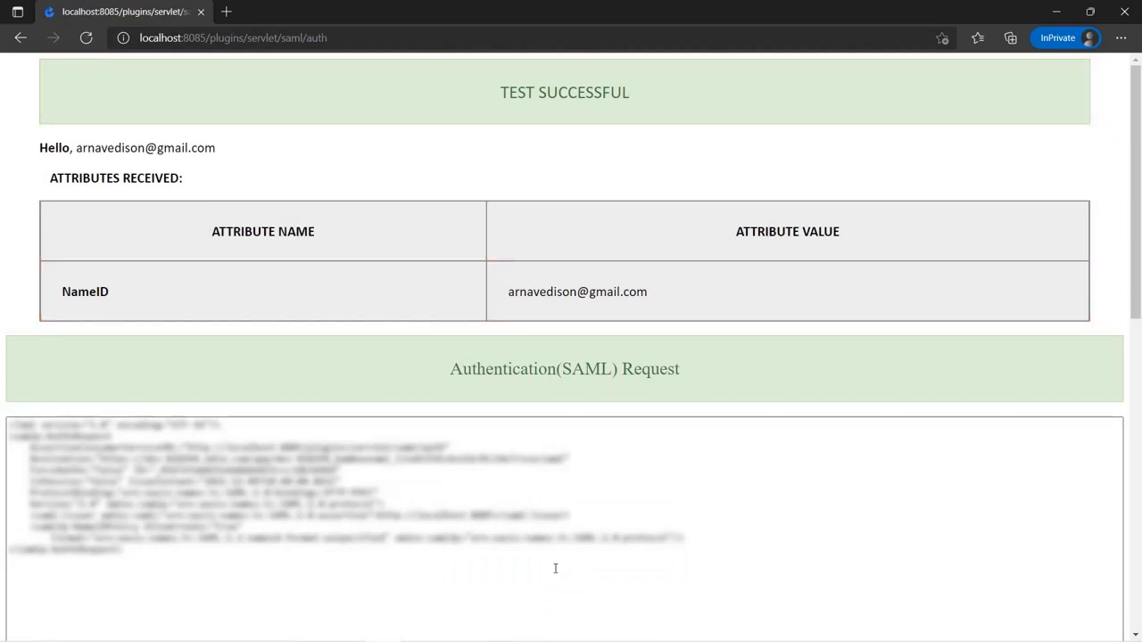
pyautogui.scroll(-3, 555, 569)
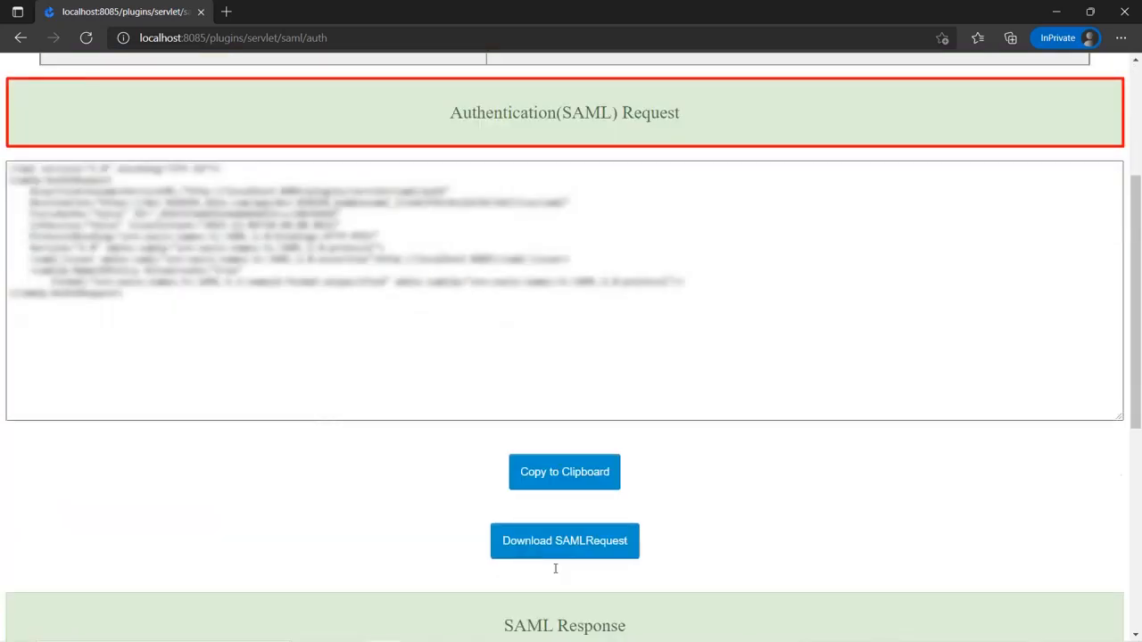
pyautogui.scroll(-3, 555, 568)
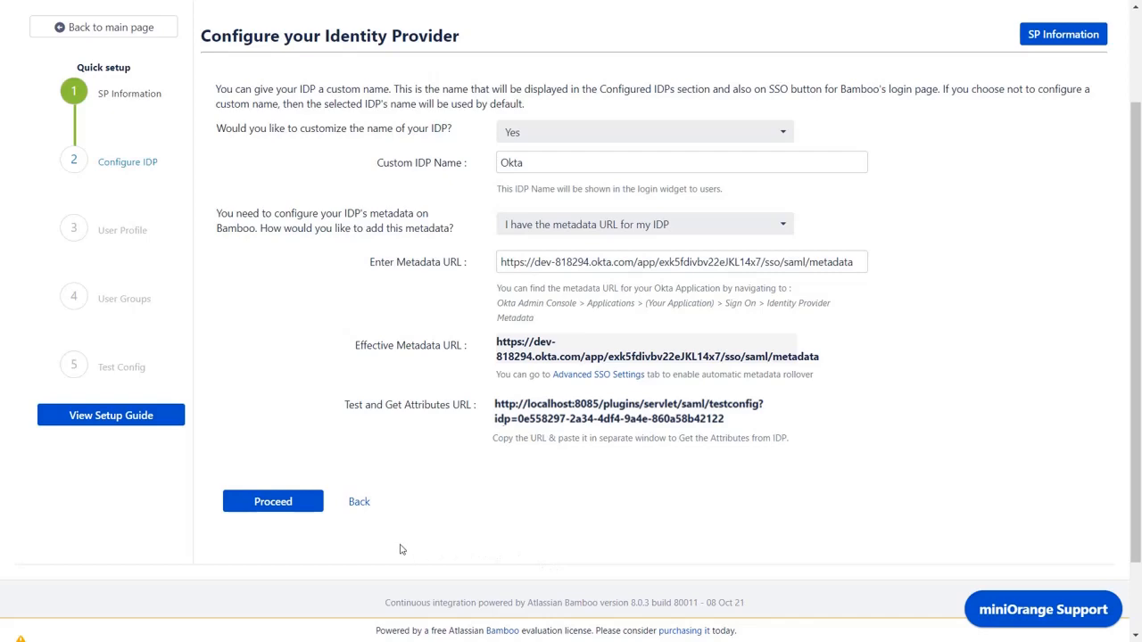
# Keep Username login with NameID for username and email, and save the profile mapping
pyautogui.click(293, 503)
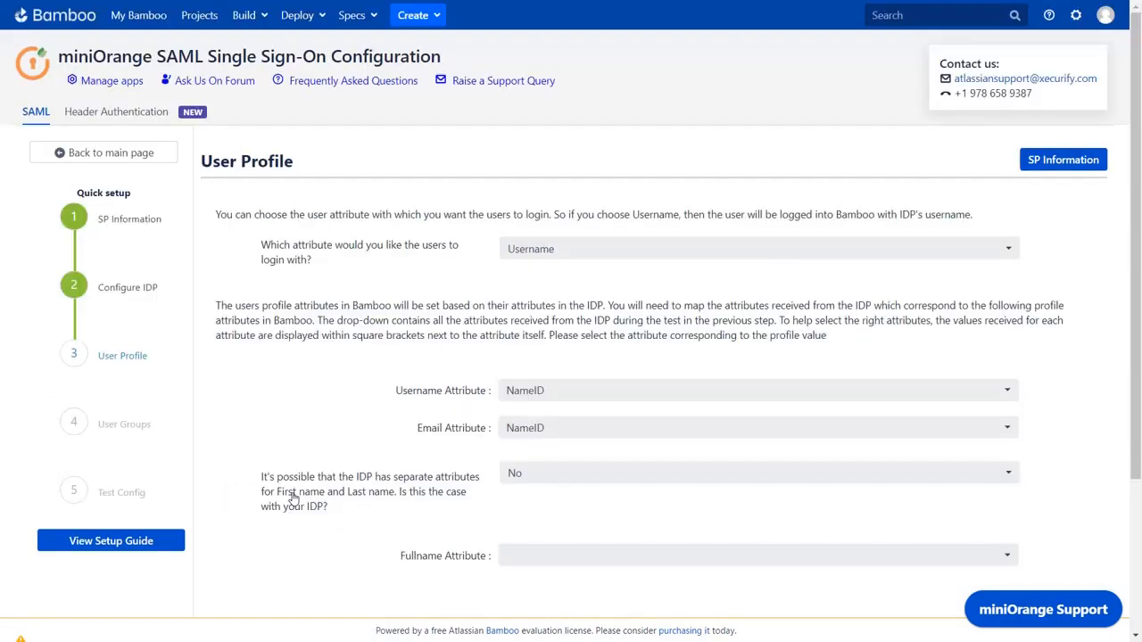
pyautogui.scroll(-2, 292, 500)
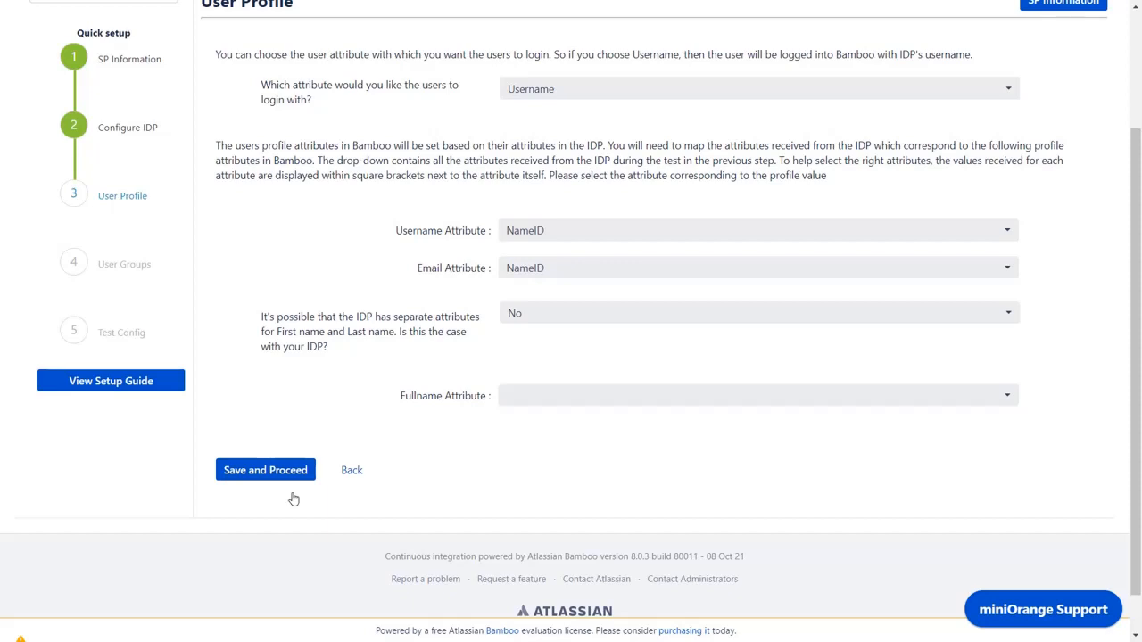
pyautogui.click(281, 476)
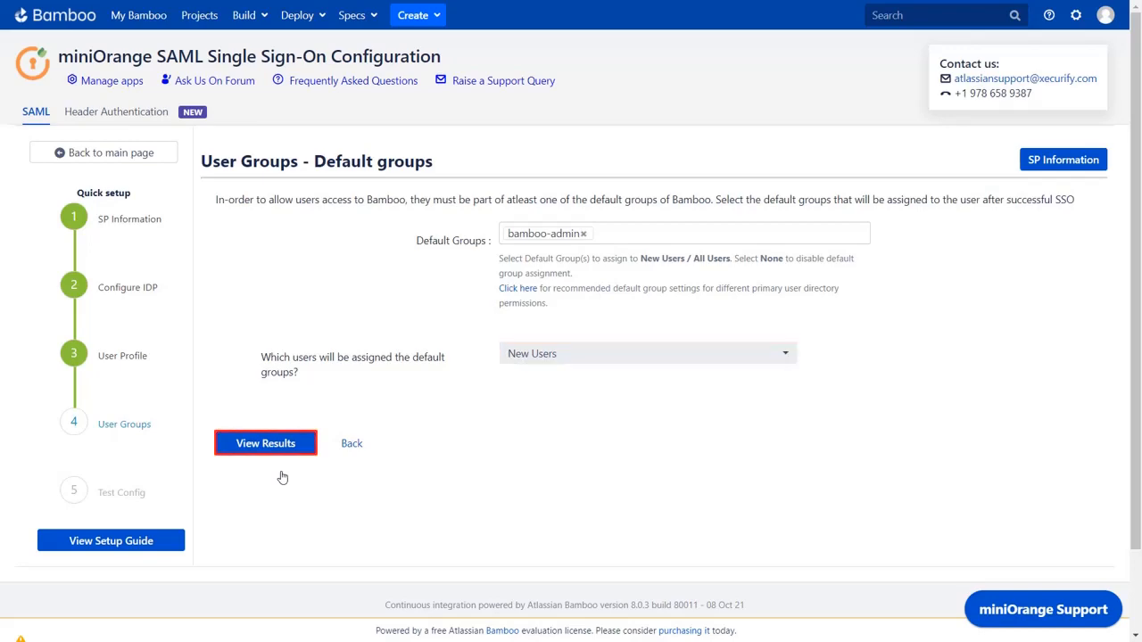
# Review the Okta test configuration results and finish the quick setup
pyautogui.click(265, 442)
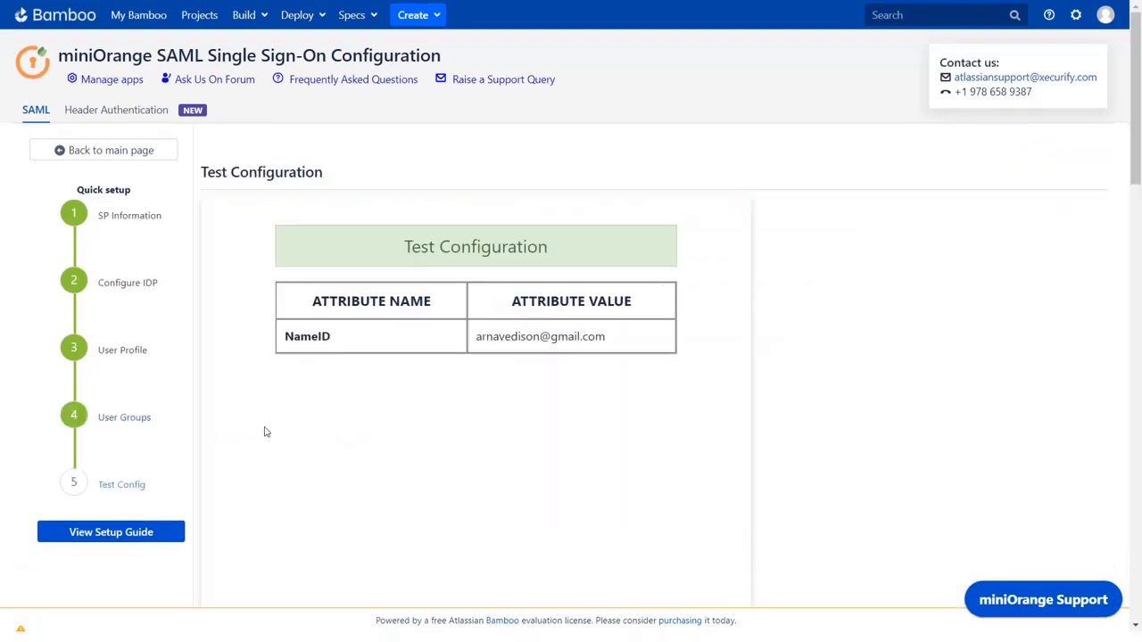
pyautogui.scroll(-10, 265, 432)
pyautogui.scroll(-10, 265, 432)
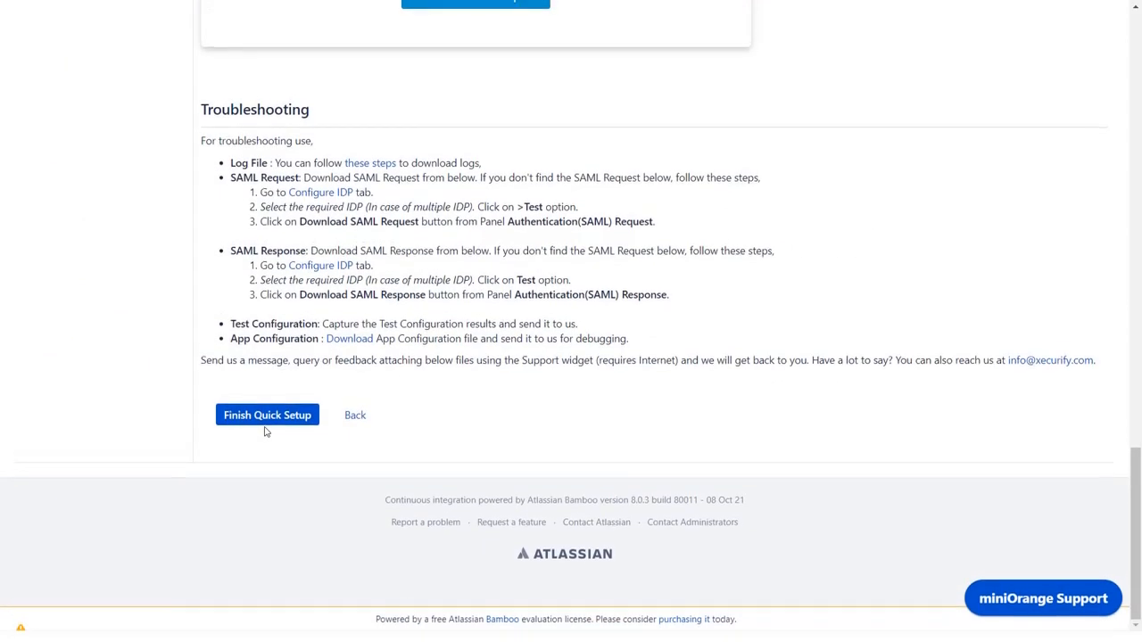
pyautogui.click(265, 423)
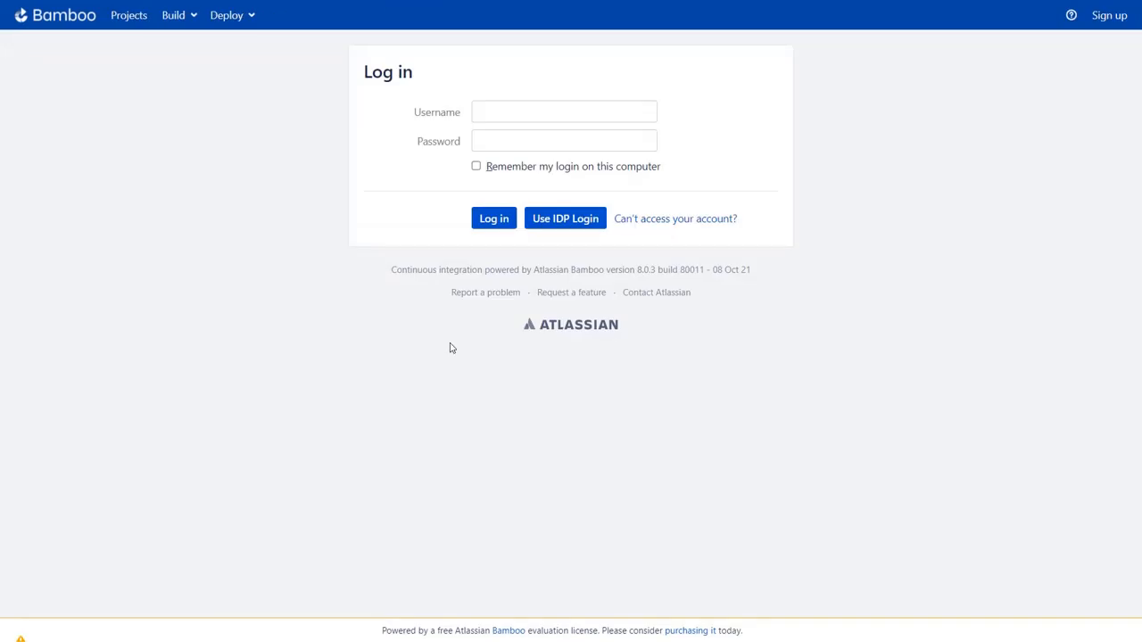
# Sign in through Okta with the user's username and password, then check the profile for bamboo-admin group membership
pyautogui.click(563, 222)
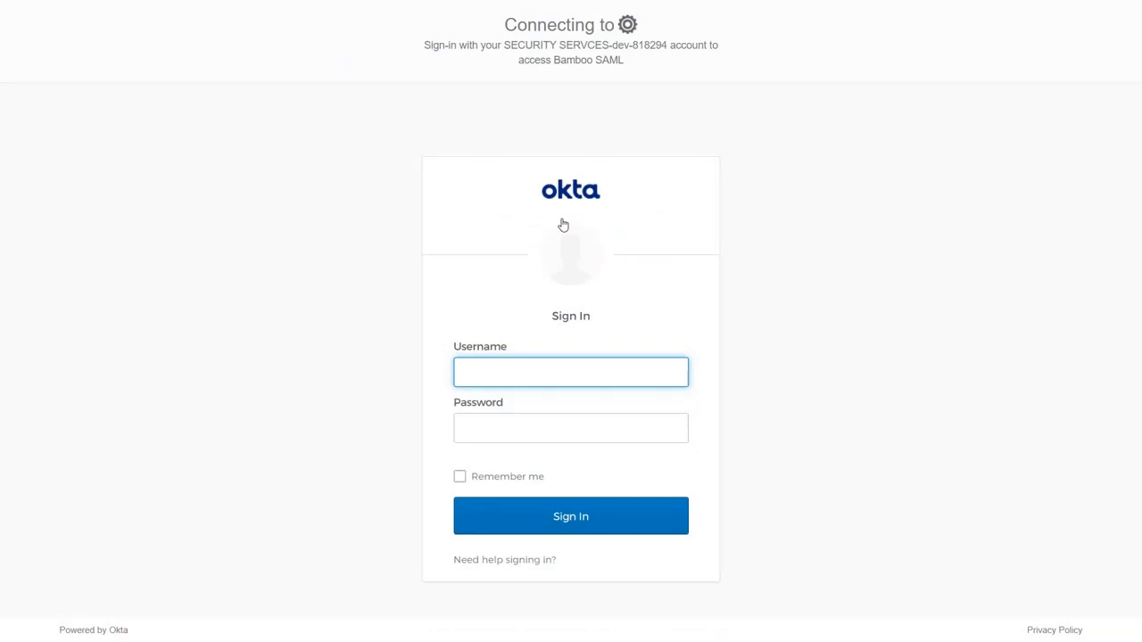
pyautogui.click(540, 439)
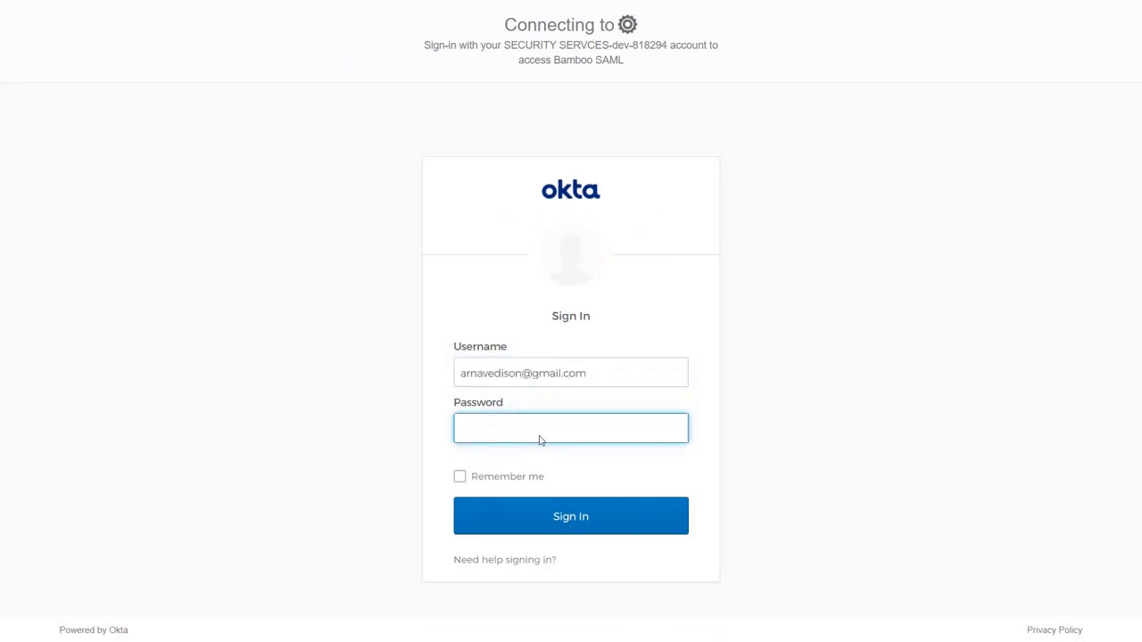
pyautogui.write('**********')
pyautogui.click(598, 516)
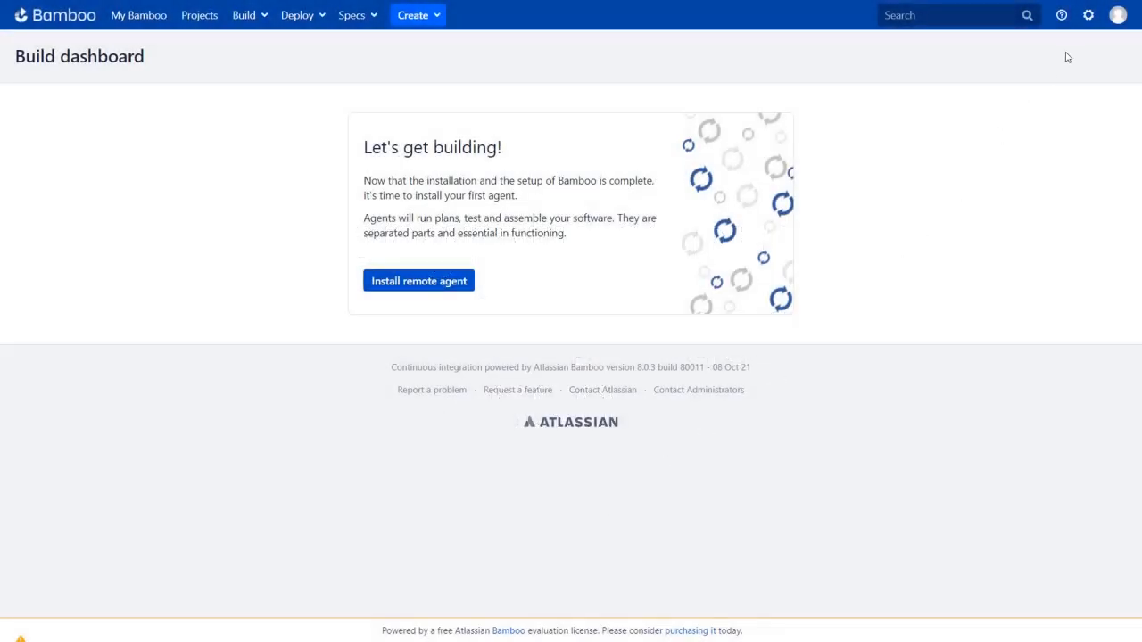
pyautogui.click(1118, 16)
pyautogui.click(1109, 44)
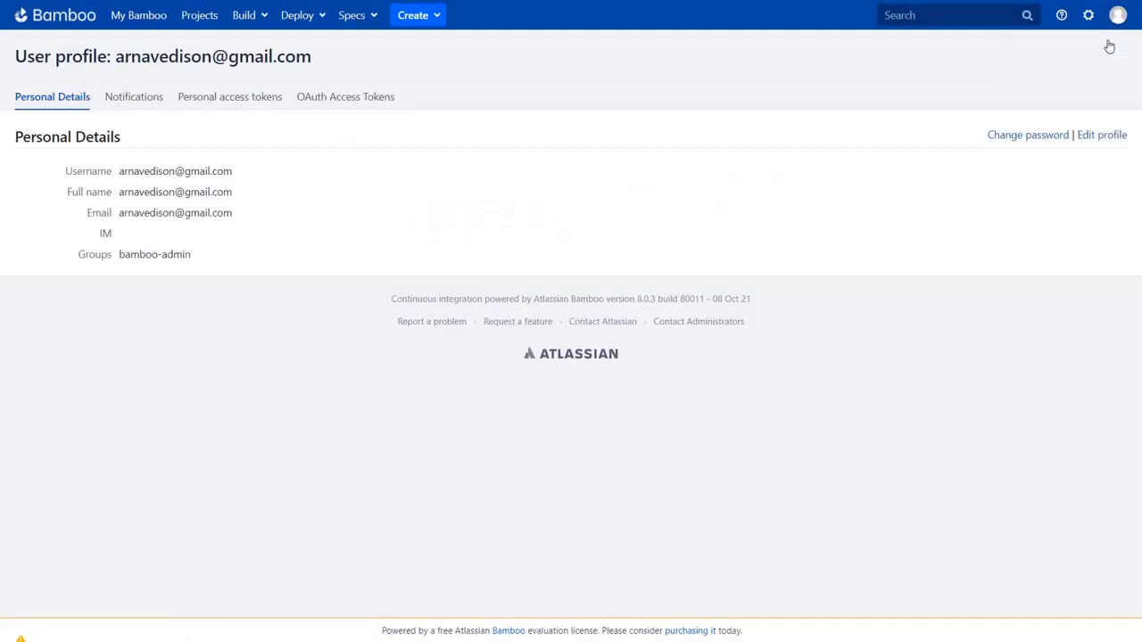